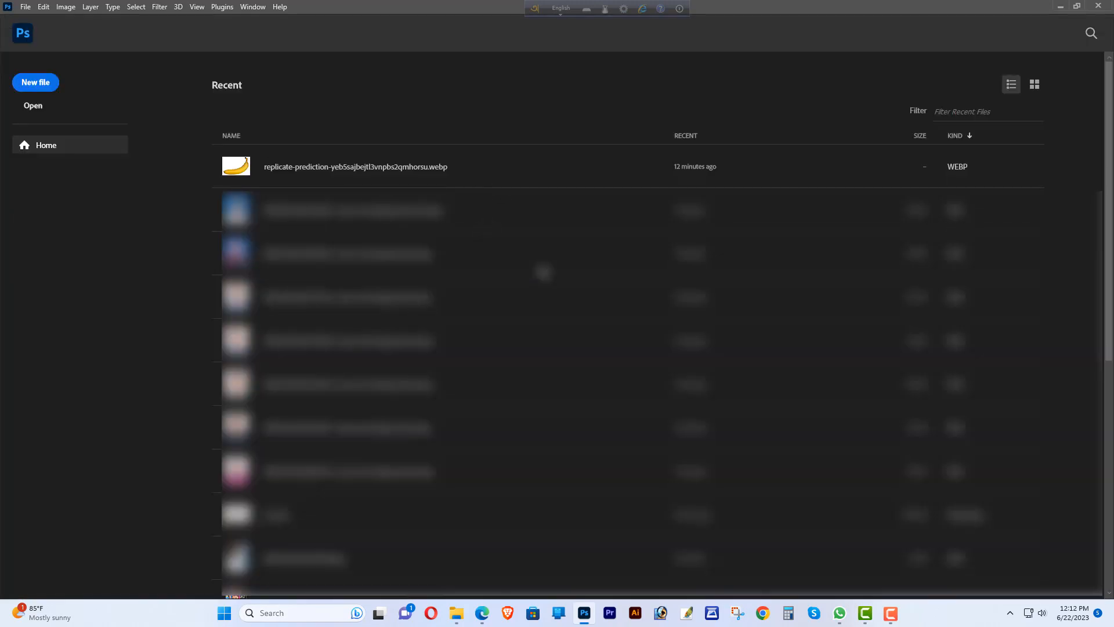
- Open the recent banana WEBP image and unlock its Background layer
{"action": "left_click", "coordinate": [318, 166]}
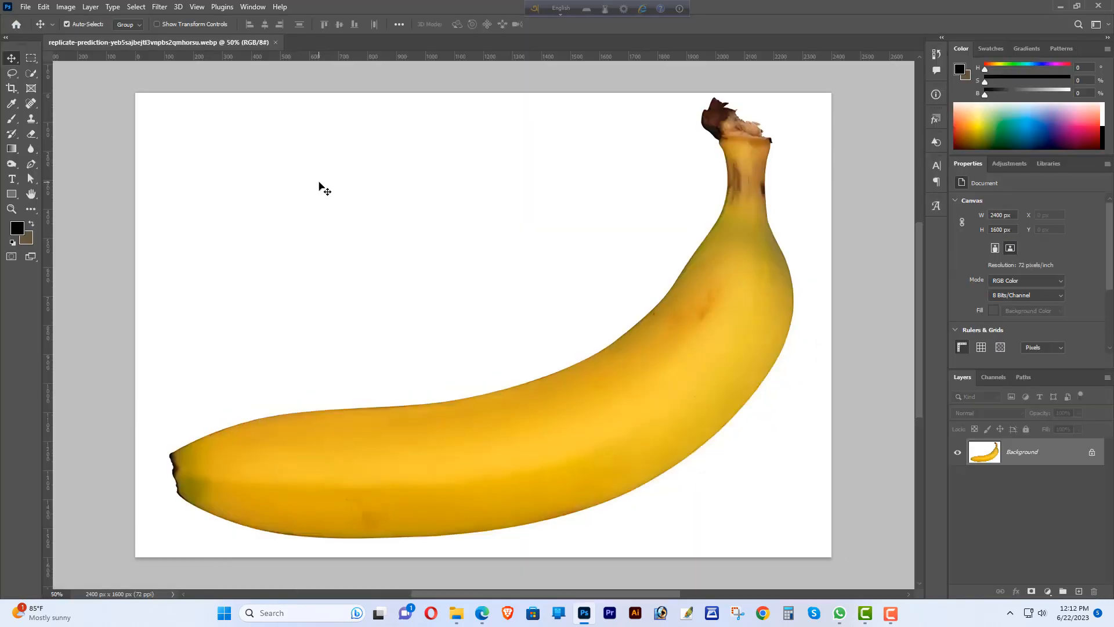
{"action": "left_click", "coordinate": [1092, 453]}
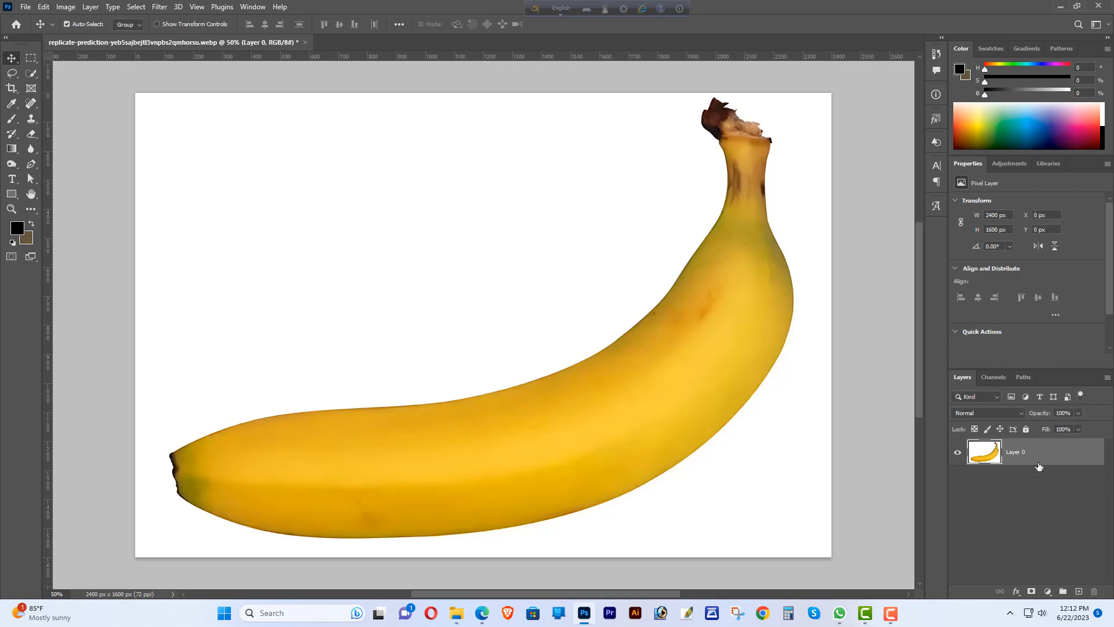
- Select the banana with the Quick Selection tool, copy it onto two new layers and delete the original Layer 0
{"action": "left_click", "coordinate": [31, 74]}
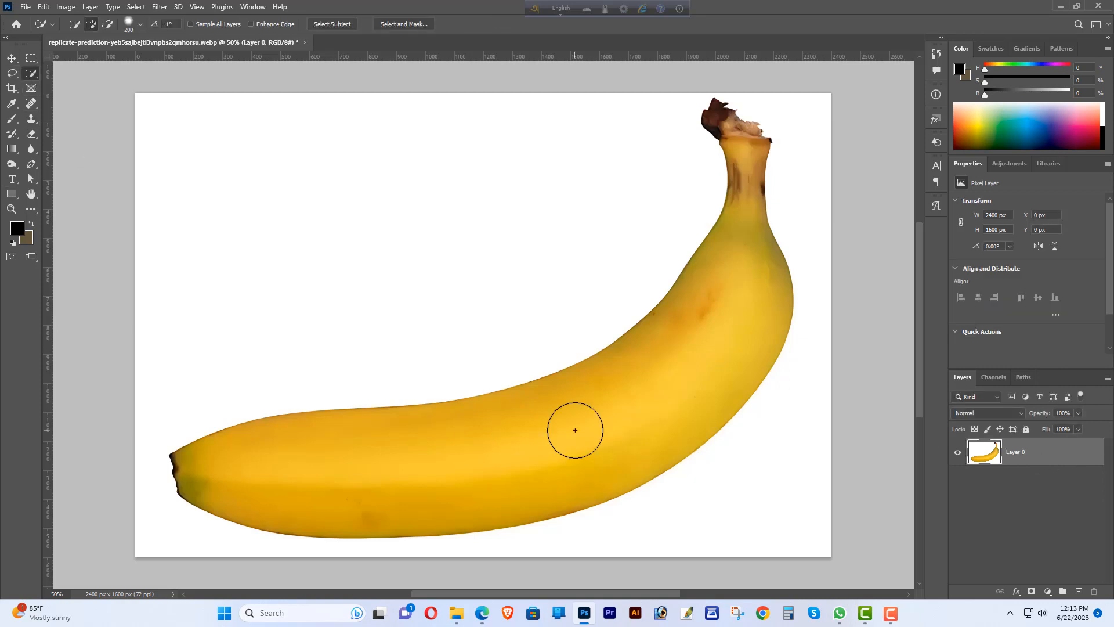
{"action": "left_click", "coordinate": [559, 439]}
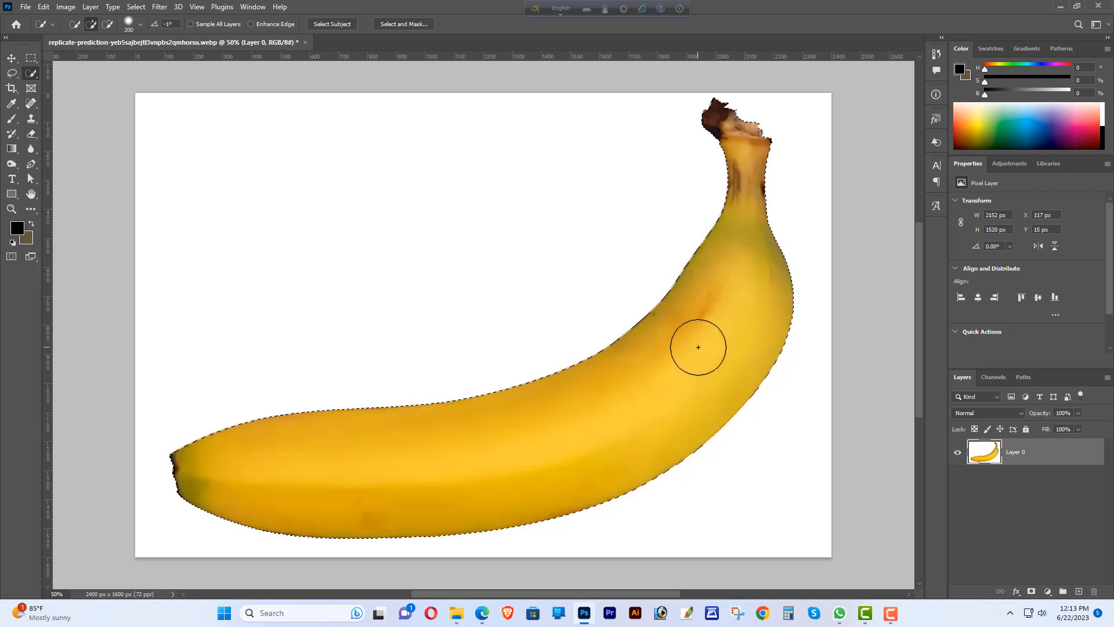
{"action": "key", "text": "ctrl+j"}
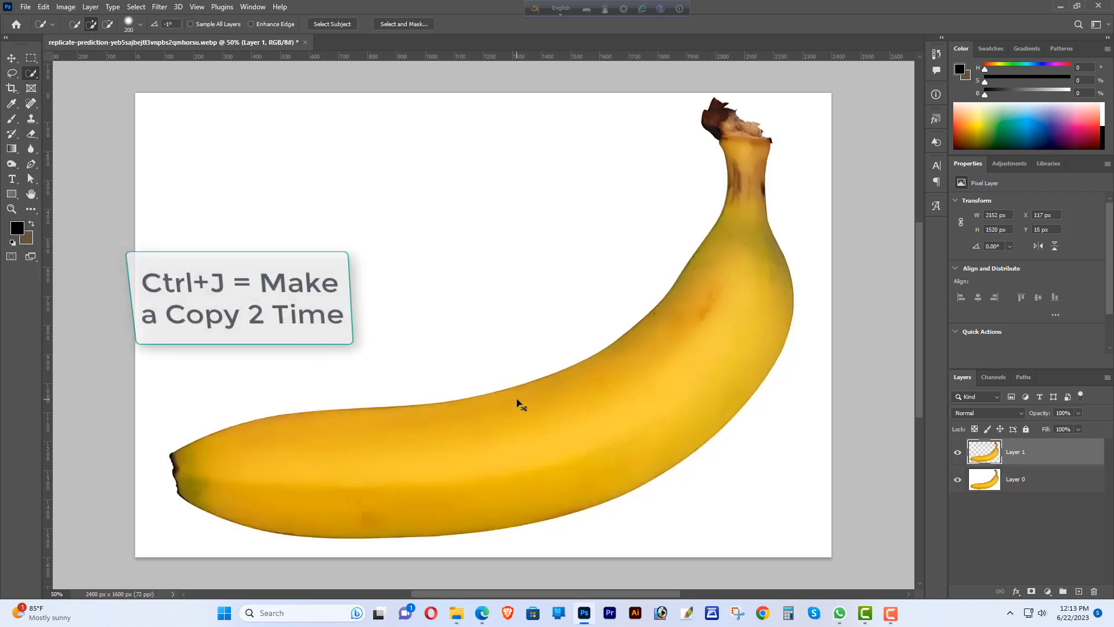
{"action": "key", "text": "ctrl+j"}
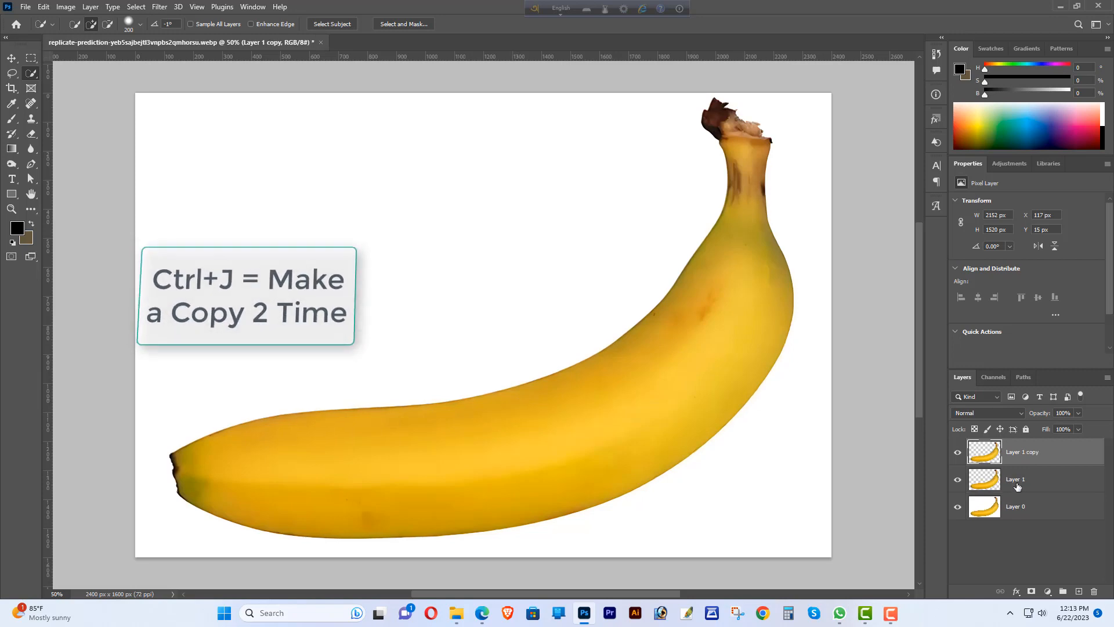
{"action": "left_click_drag", "start_coordinate": [1015, 511], "coordinate": [1097, 589]}
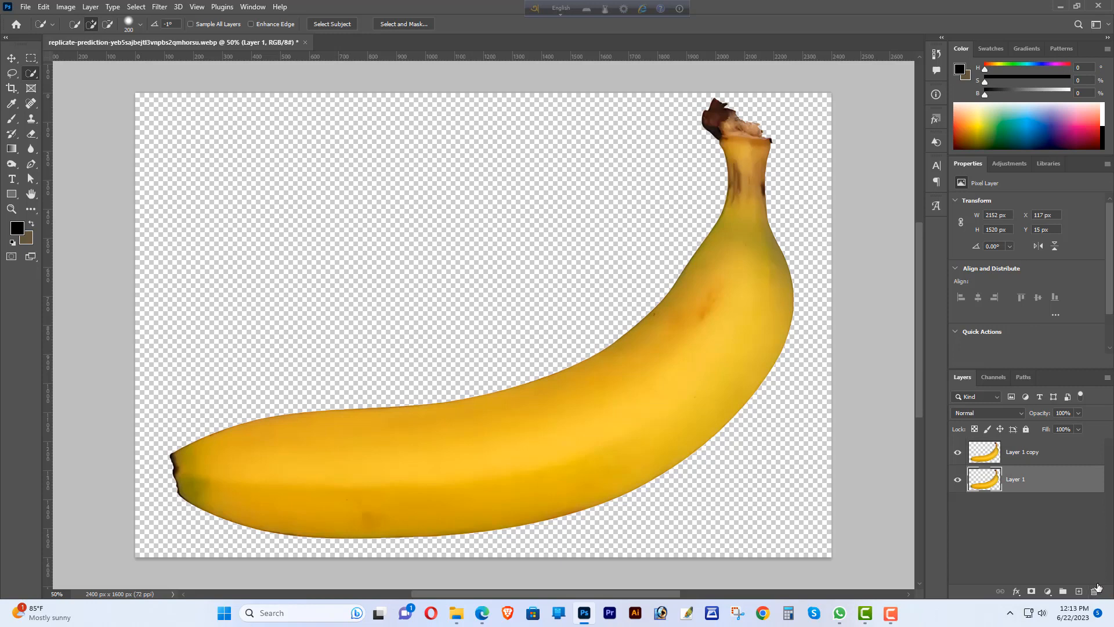
- Add a white (ffffff) Solid Color fill layer and place it beneath both banana layers
{"action": "left_click", "coordinate": [91, 7]}
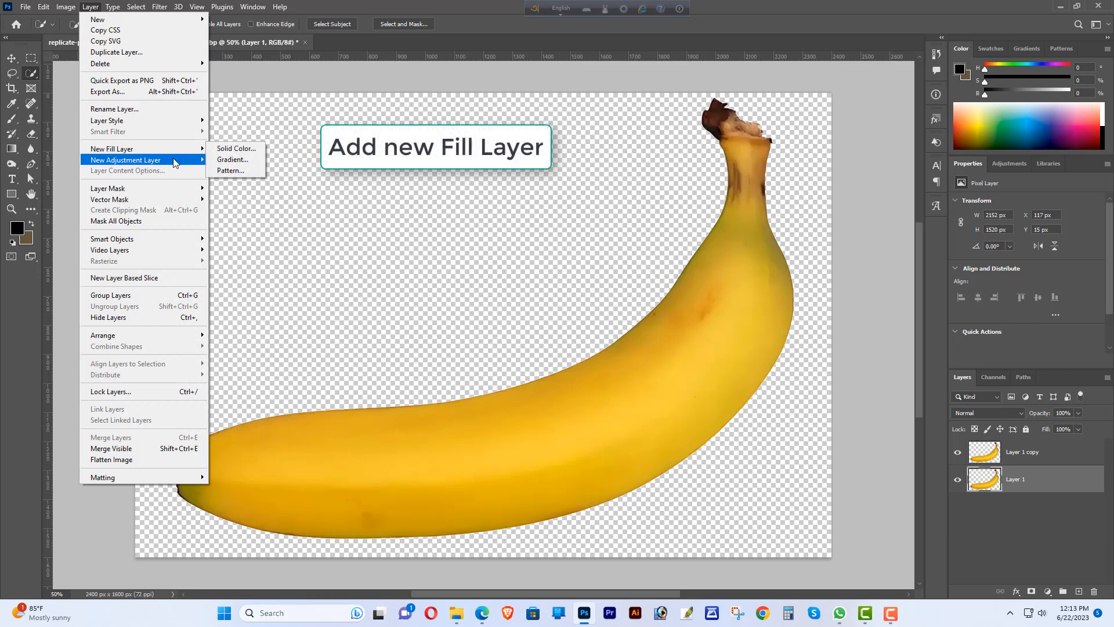
{"action": "left_click", "coordinate": [231, 149]}
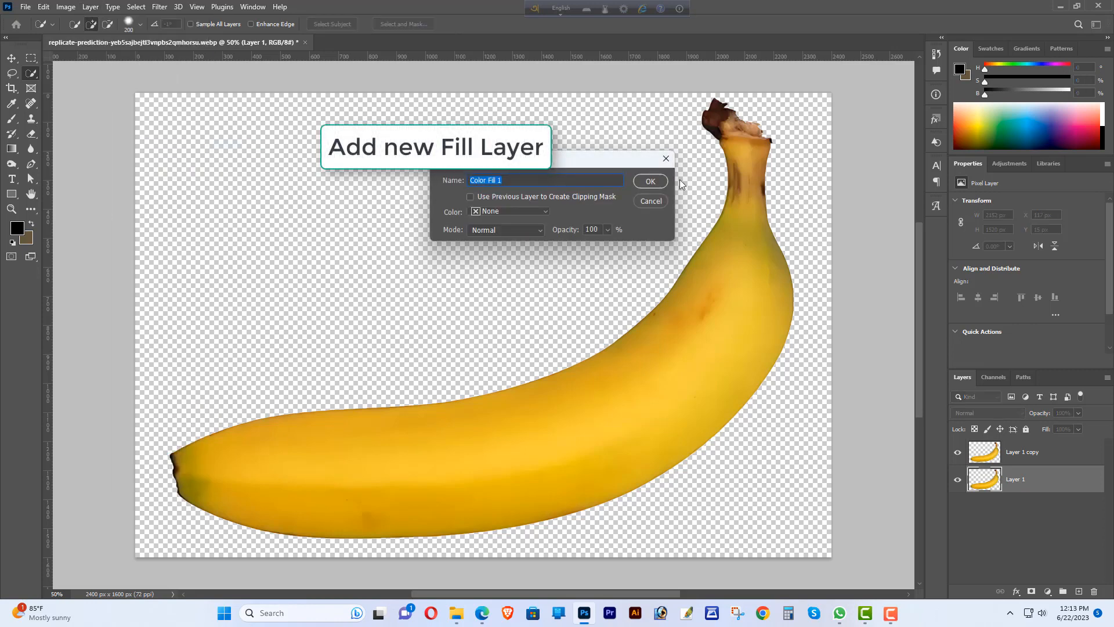
{"action": "left_click", "coordinate": [649, 181]}
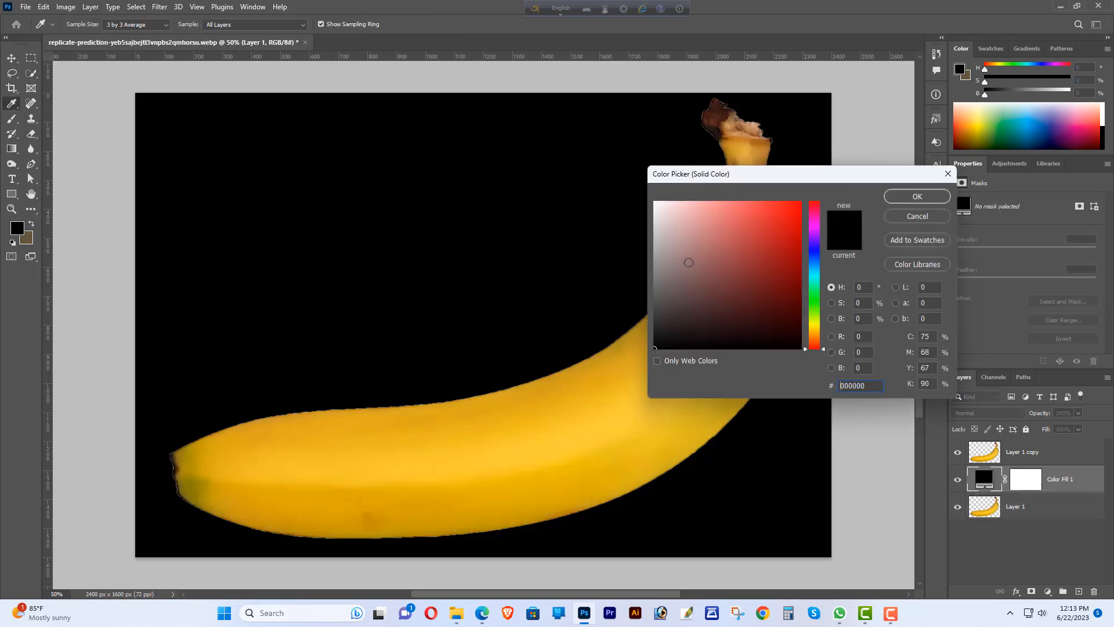
{"action": "left_click_drag", "start_coordinate": [689, 259], "coordinate": [652, 198]}
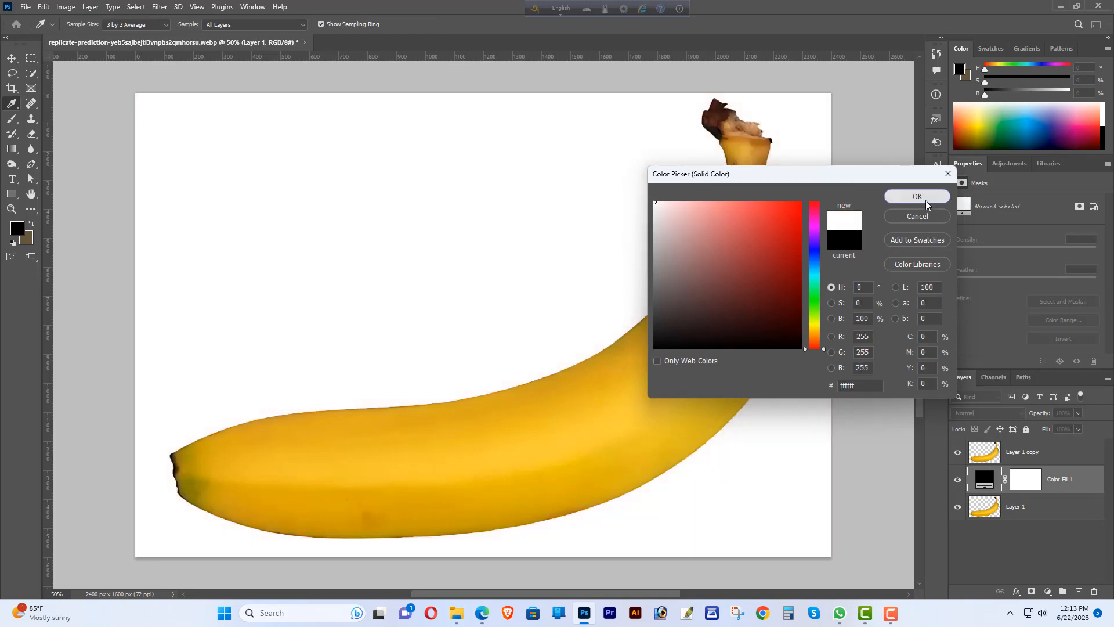
{"action": "left_click", "coordinate": [917, 196]}
{"action": "left_click_drag", "start_coordinate": [1054, 480], "coordinate": [1050, 522]}
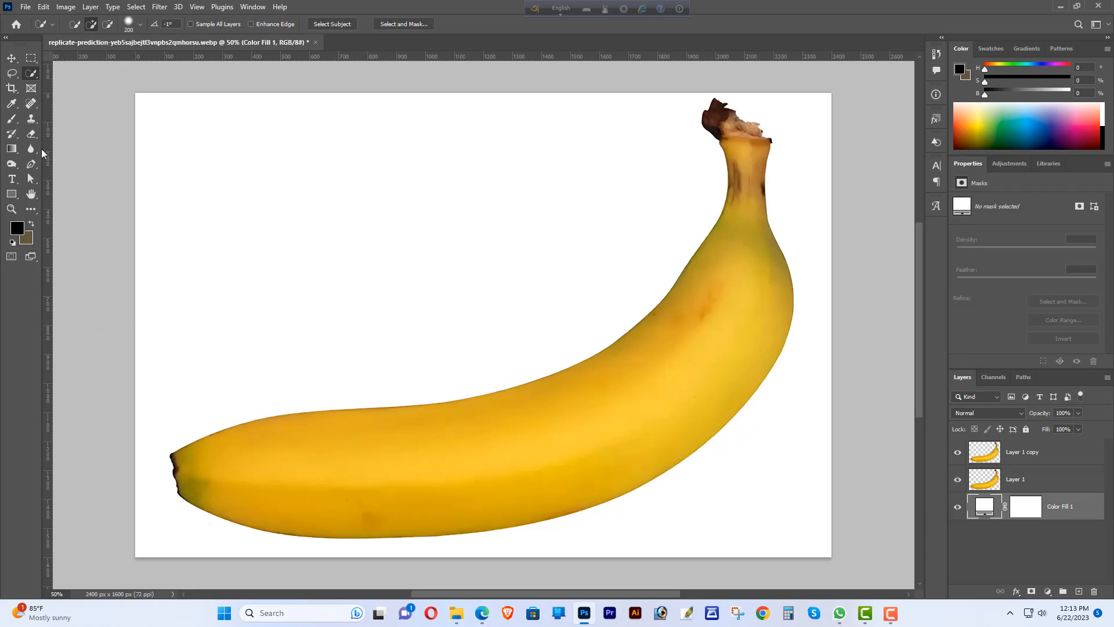
- Add the text "BANANA" in the empty area above the banana and colour it black (000000)
{"action": "left_click", "coordinate": [12, 181]}
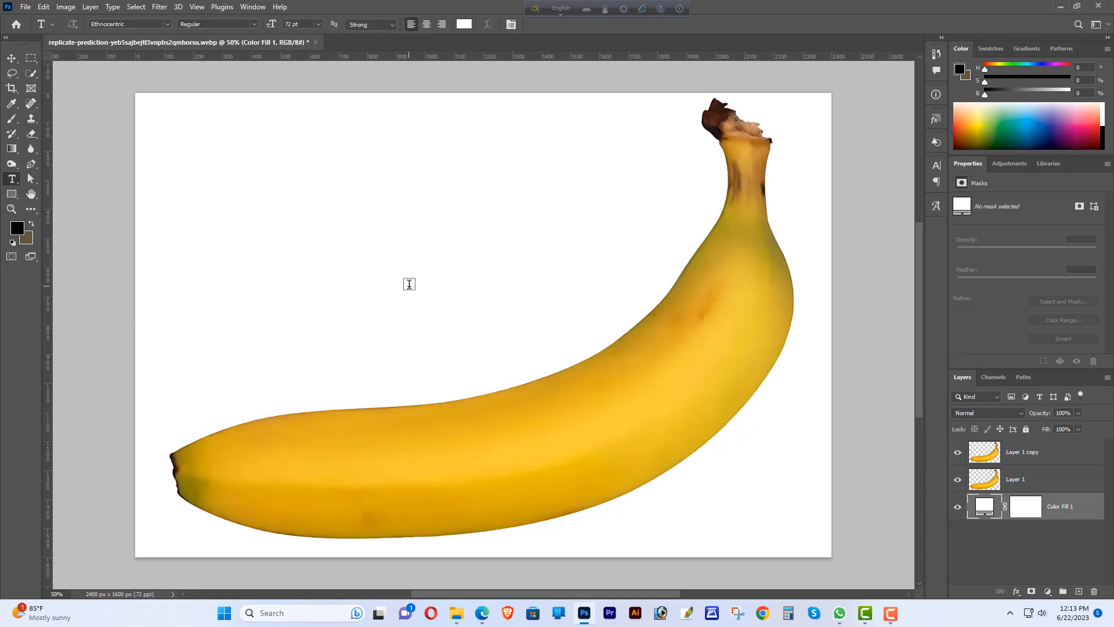
{"action": "left_click", "coordinate": [409, 284]}
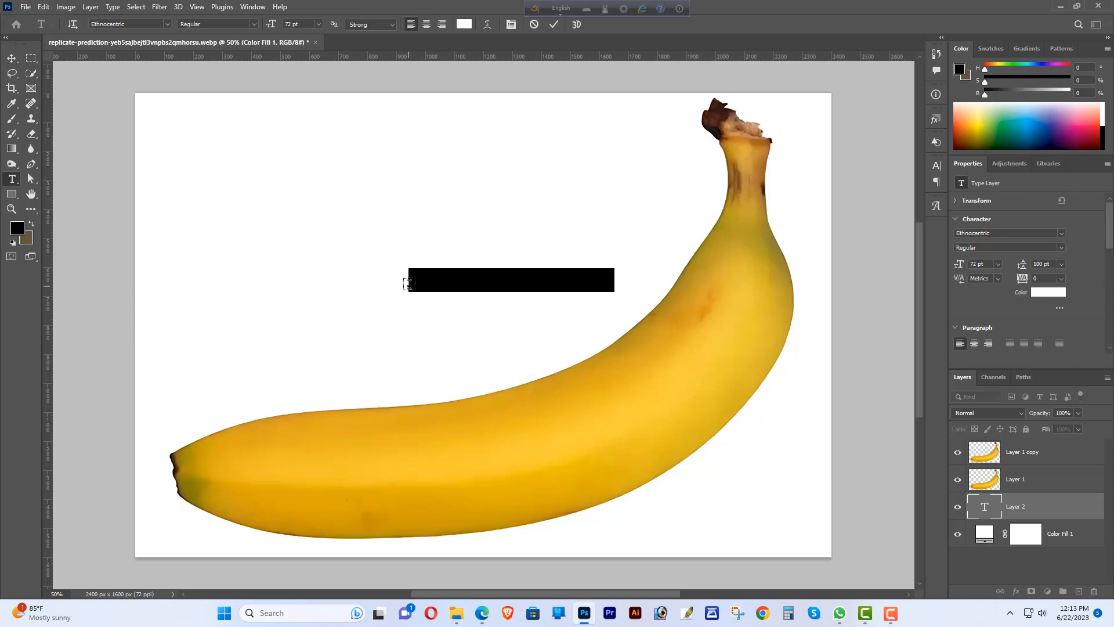
{"action": "key", "text": "BackSpace"}
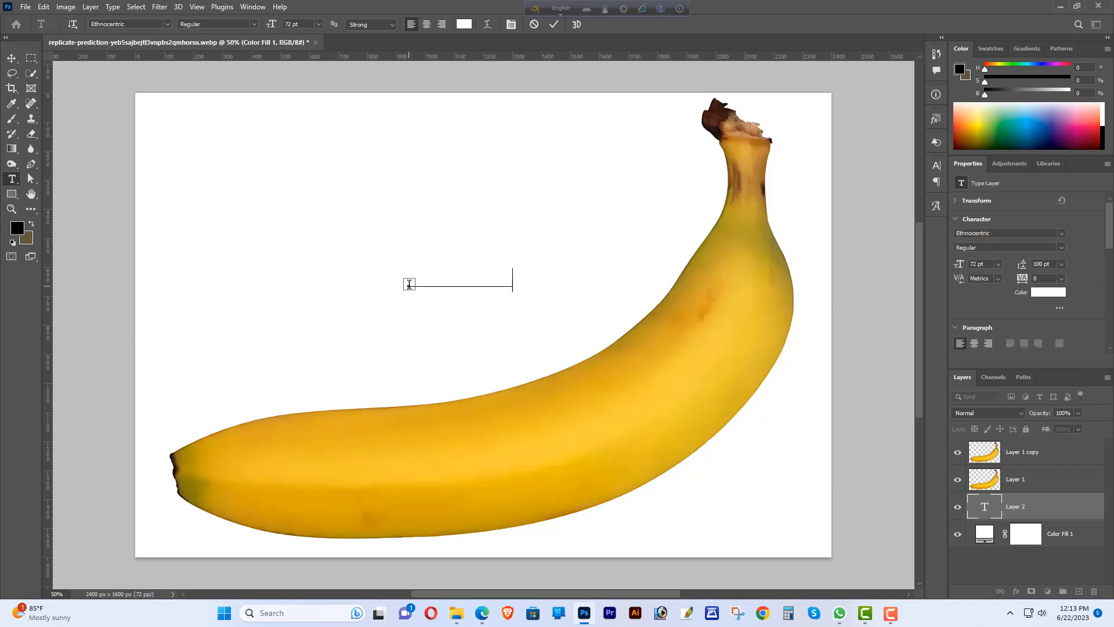
{"action": "key", "text": "ctrl+a"}
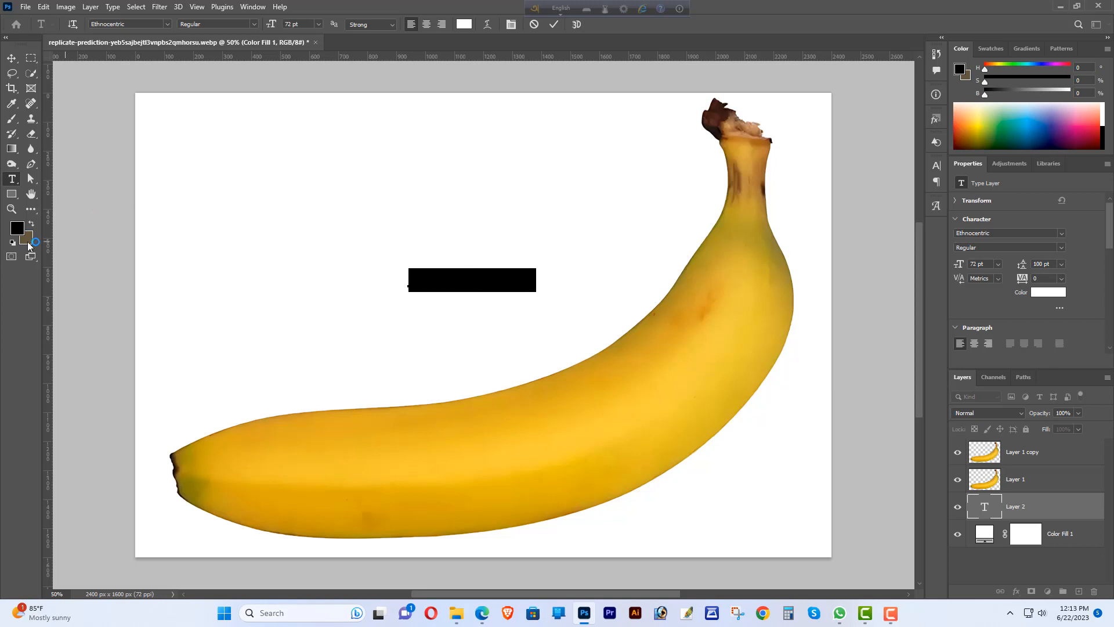
{"action": "left_click", "coordinate": [27, 240]}
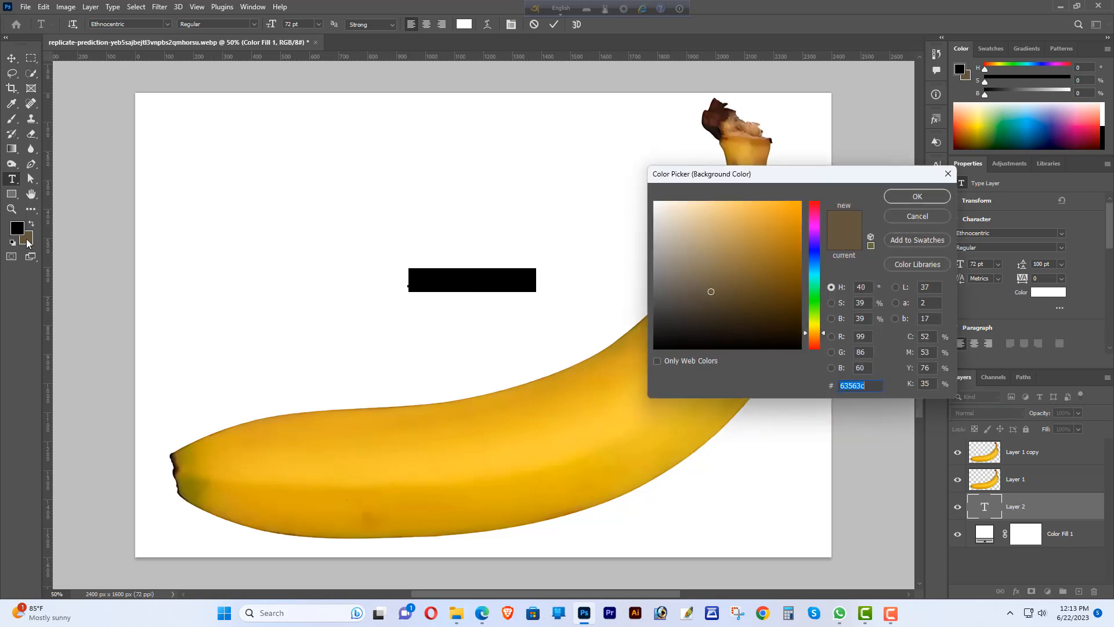
{"action": "left_click_drag", "start_coordinate": [684, 240], "coordinate": [646, 401]}
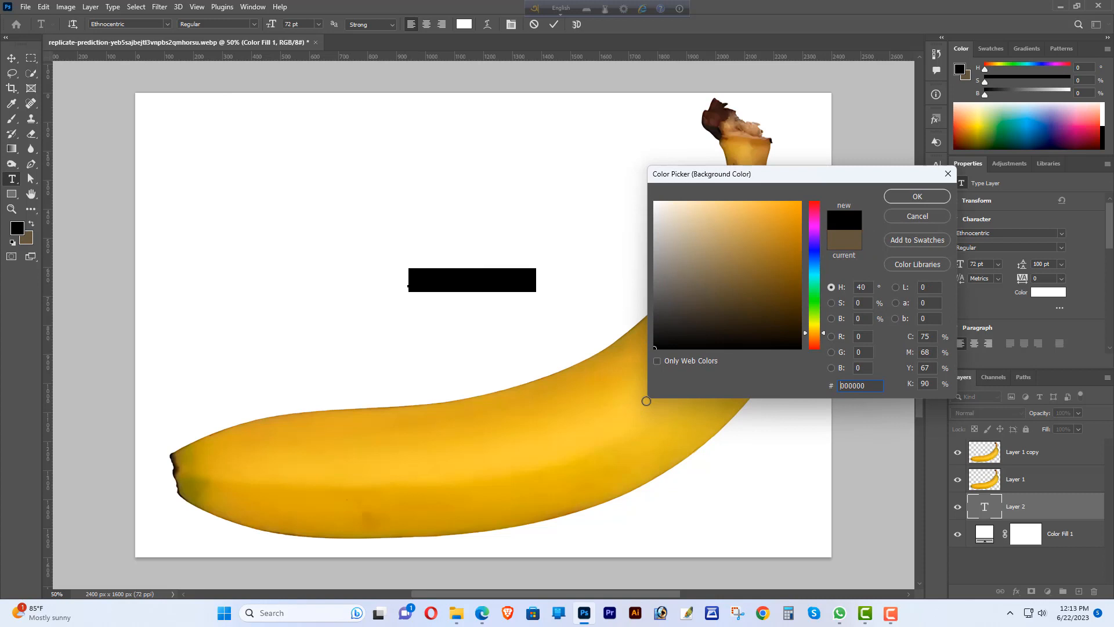
{"action": "left_click", "coordinate": [904, 197]}
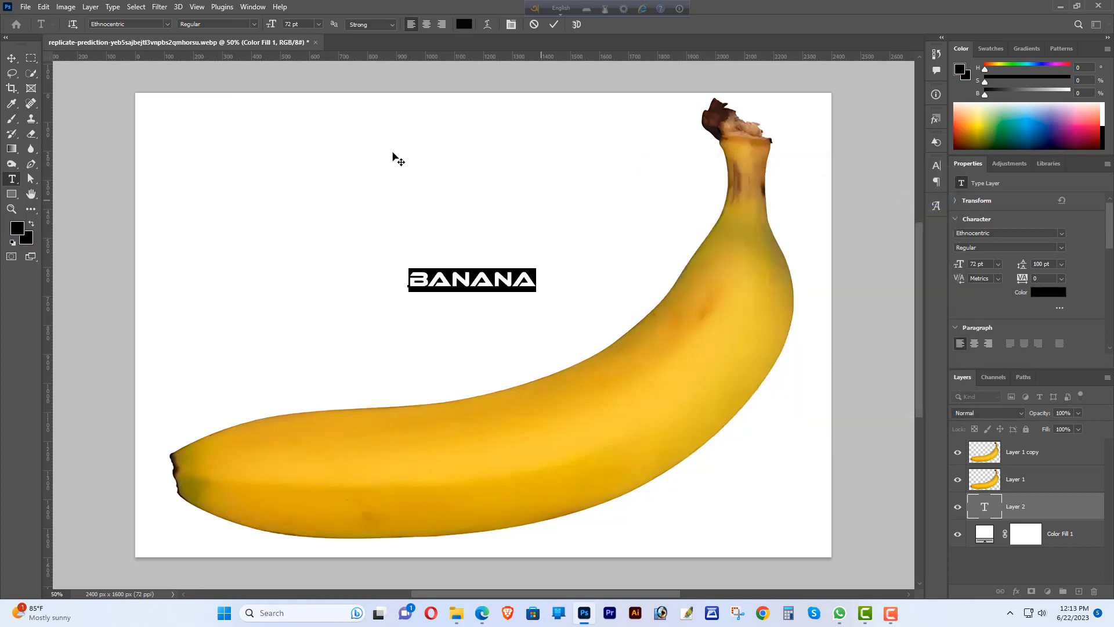
{"action": "left_click", "coordinate": [11, 58]}
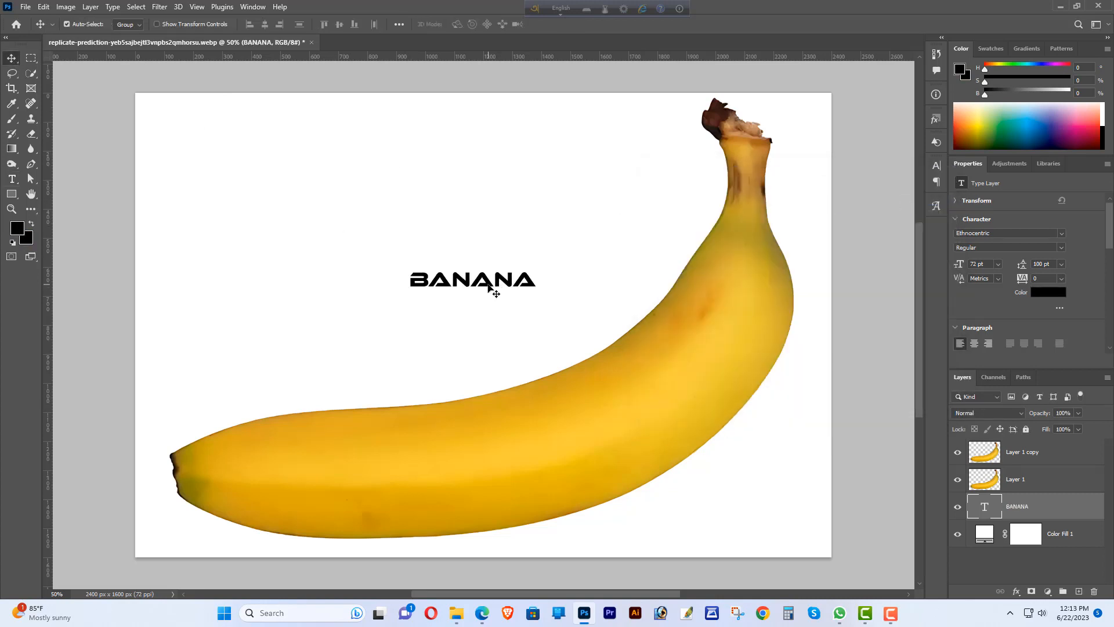
- Bring the BANANA text layer to the top of the layer stack and scale it to about 498% across the banana
{"action": "left_click_drag", "start_coordinate": [493, 289], "coordinate": [478, 339]}
{"action": "left_click_drag", "start_coordinate": [1034, 511], "coordinate": [1034, 449]}
{"action": "left_click_drag", "start_coordinate": [506, 337], "coordinate": [794, 461]}
{"action": "key", "text": "ctrl+t"}
{"action": "left_click_drag", "start_coordinate": [302, 437], "coordinate": [375, 464]}
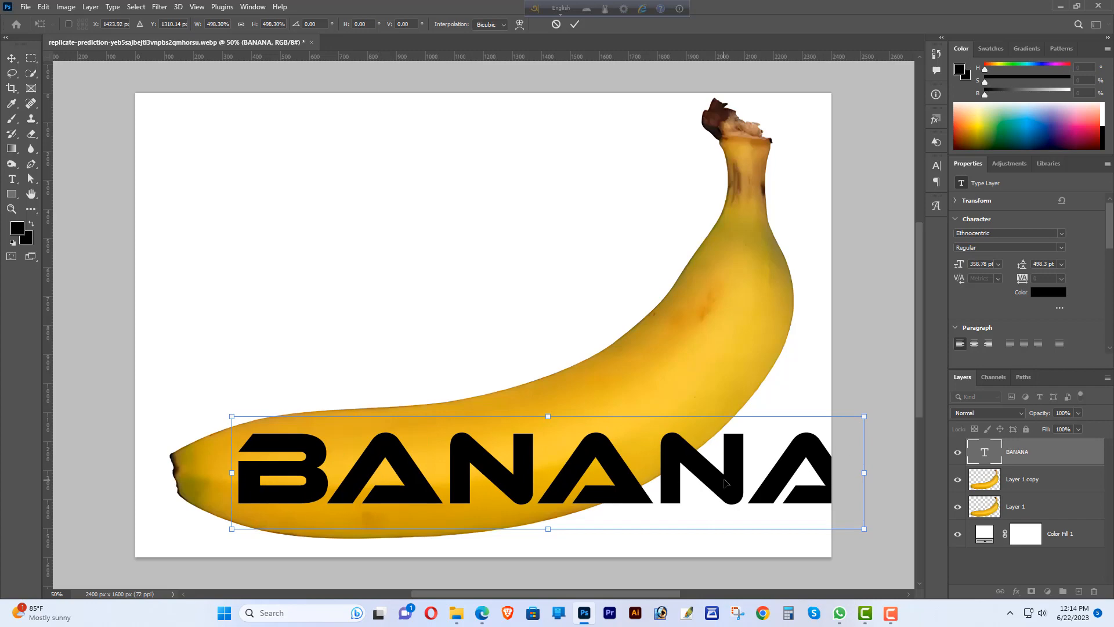
{"action": "key", "text": "Return"}
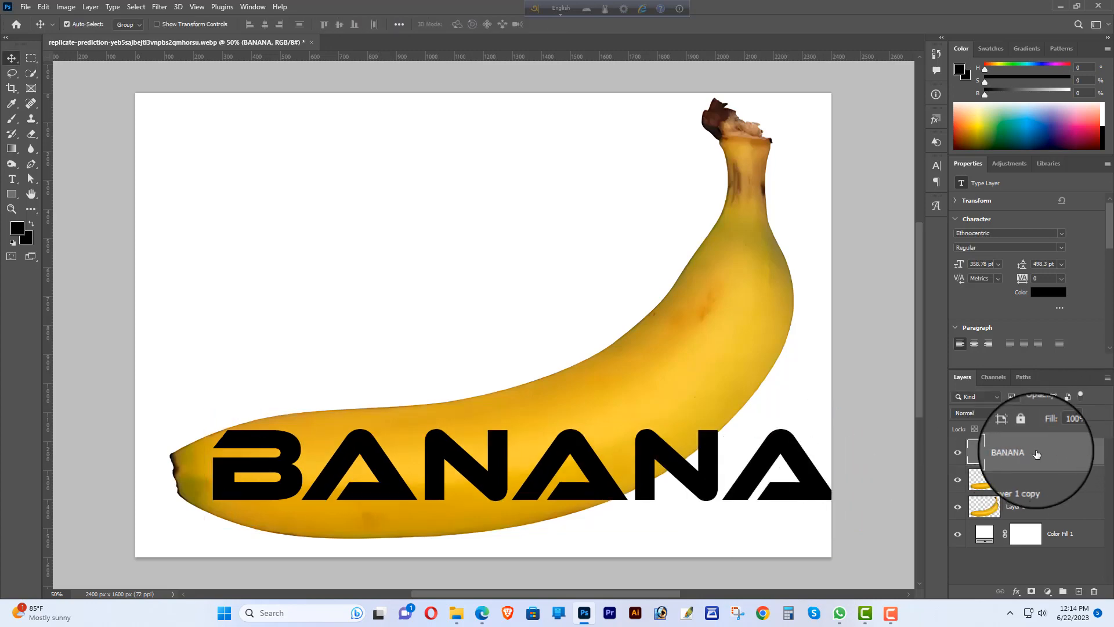
- Convert the BANANA text layer to a smart object
{"action": "right_click", "coordinate": [1037, 454]}
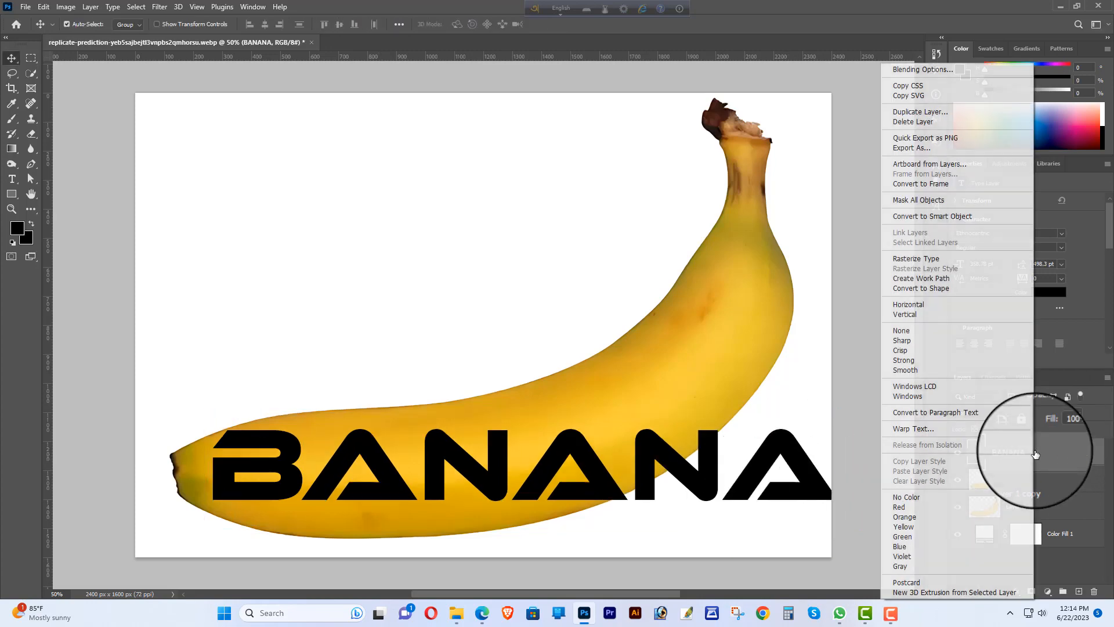
{"action": "left_click", "coordinate": [947, 217]}
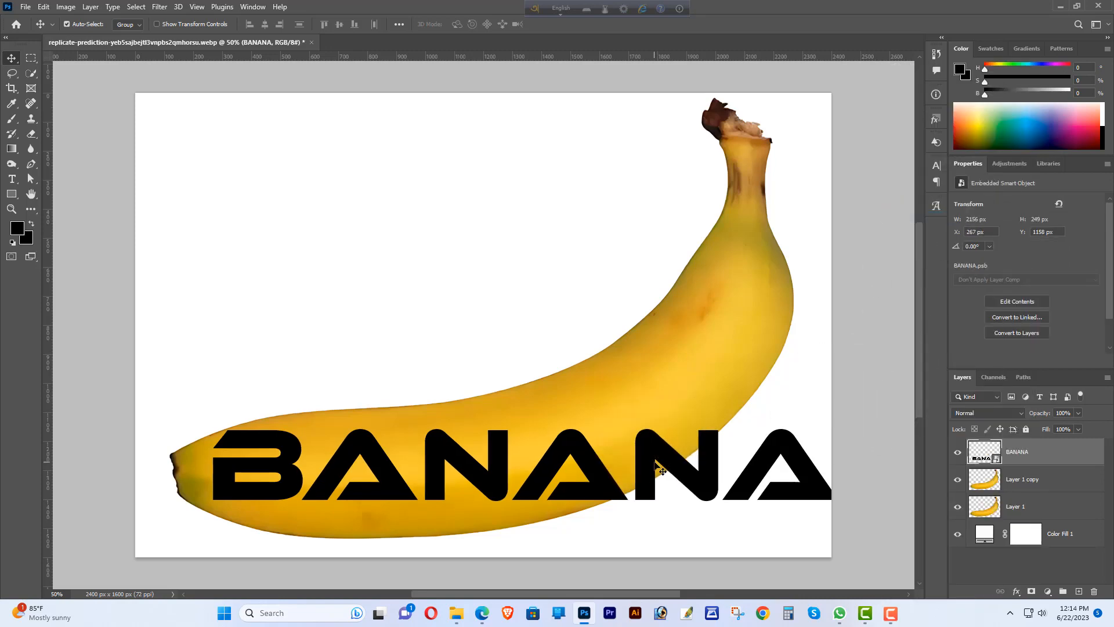
- Warp the end of the BANANA text up toward the stem so the last letters follow the banana's bend
{"action": "key", "text": "ctrl+t"}
{"action": "right_click", "coordinate": [665, 448]}
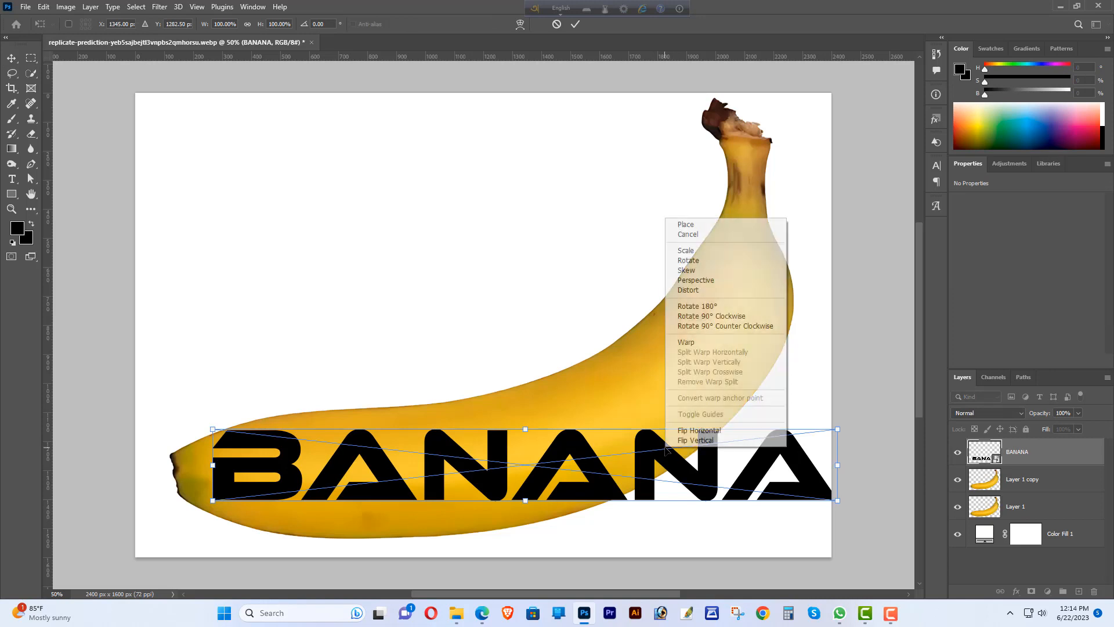
{"action": "left_click", "coordinate": [696, 343]}
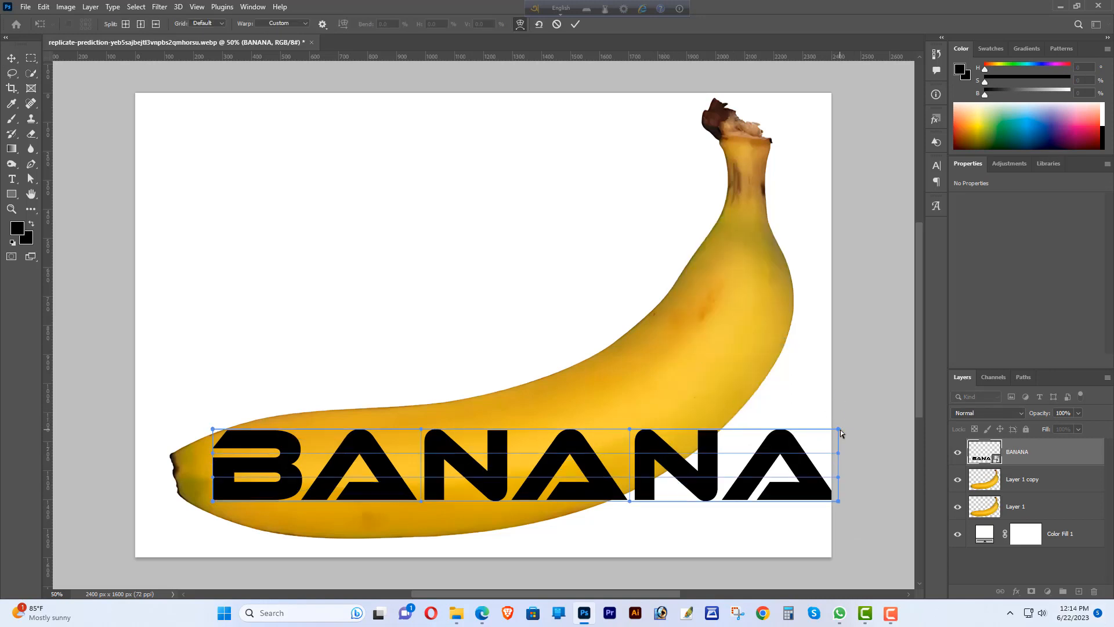
{"action": "left_click_drag", "start_coordinate": [837, 427], "coordinate": [719, 201]}
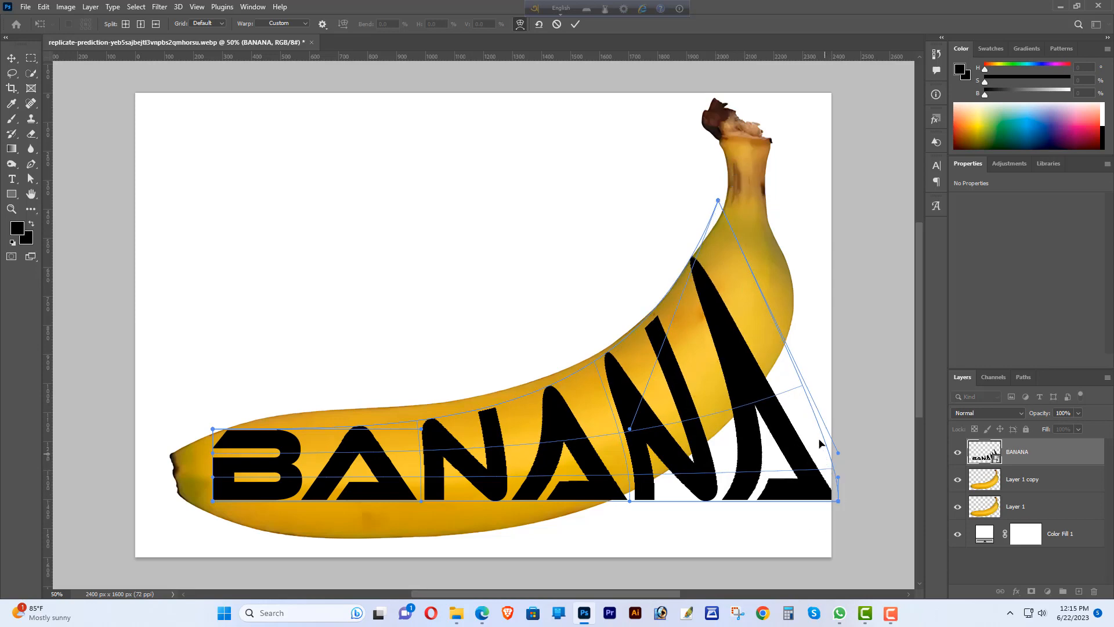
{"action": "left_click_drag", "start_coordinate": [803, 388], "coordinate": [781, 335]}
{"action": "left_click_drag", "start_coordinate": [798, 471], "coordinate": [760, 389]}
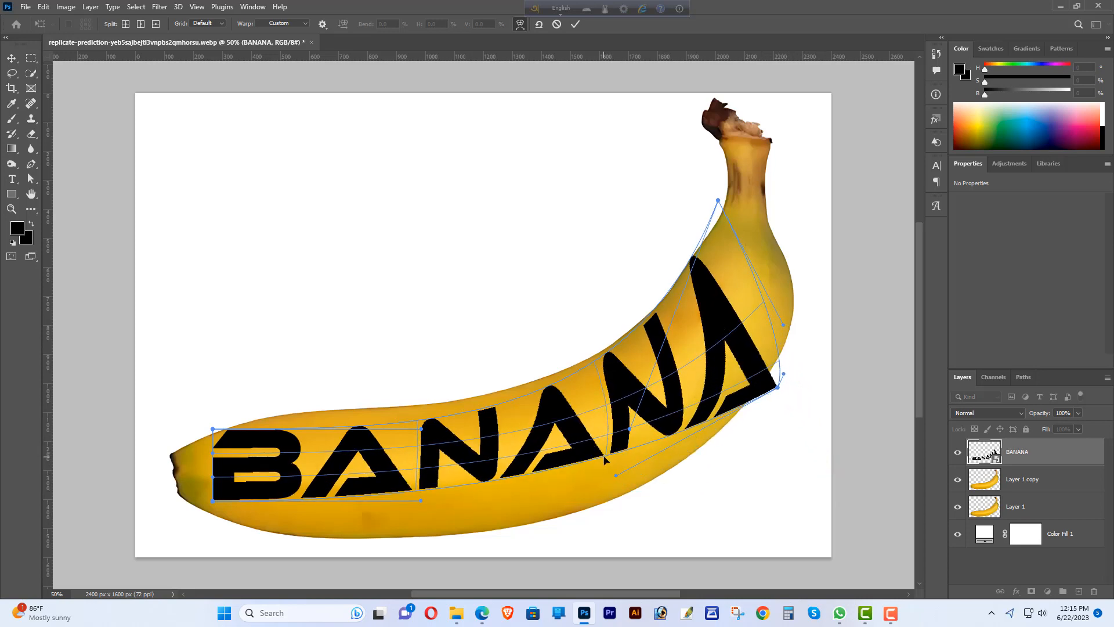
- Stretch the lower edge of the warped text's last letters to the banana's underside and fine-tune their upper edge
{"action": "left_click_drag", "start_coordinate": [605, 458], "coordinate": [618, 493]}
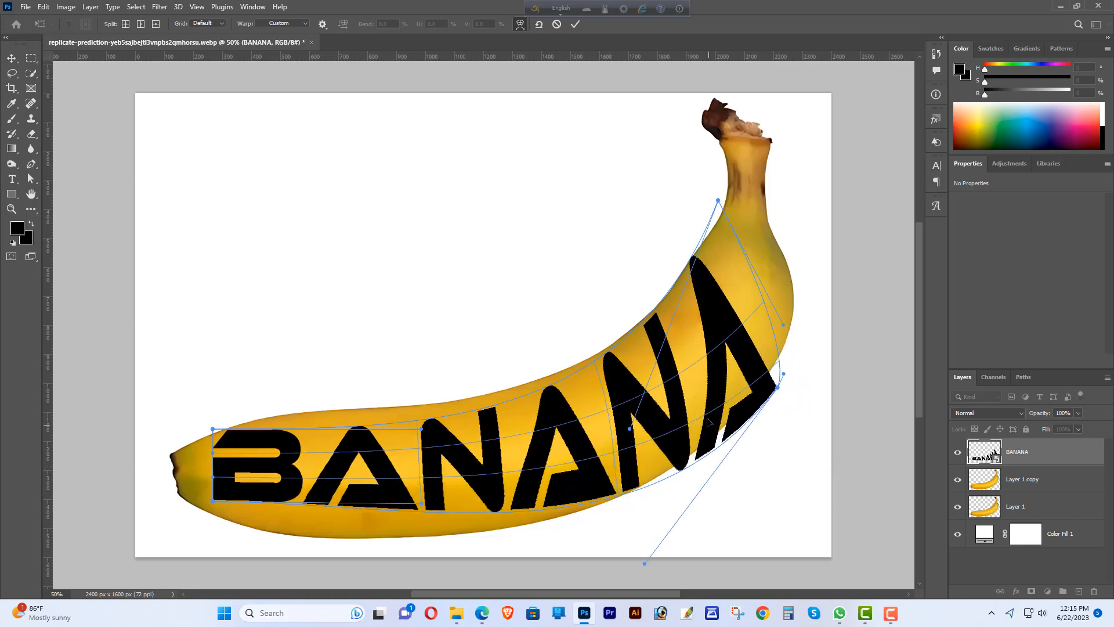
{"action": "left_click_drag", "start_coordinate": [708, 422], "coordinate": [694, 407]}
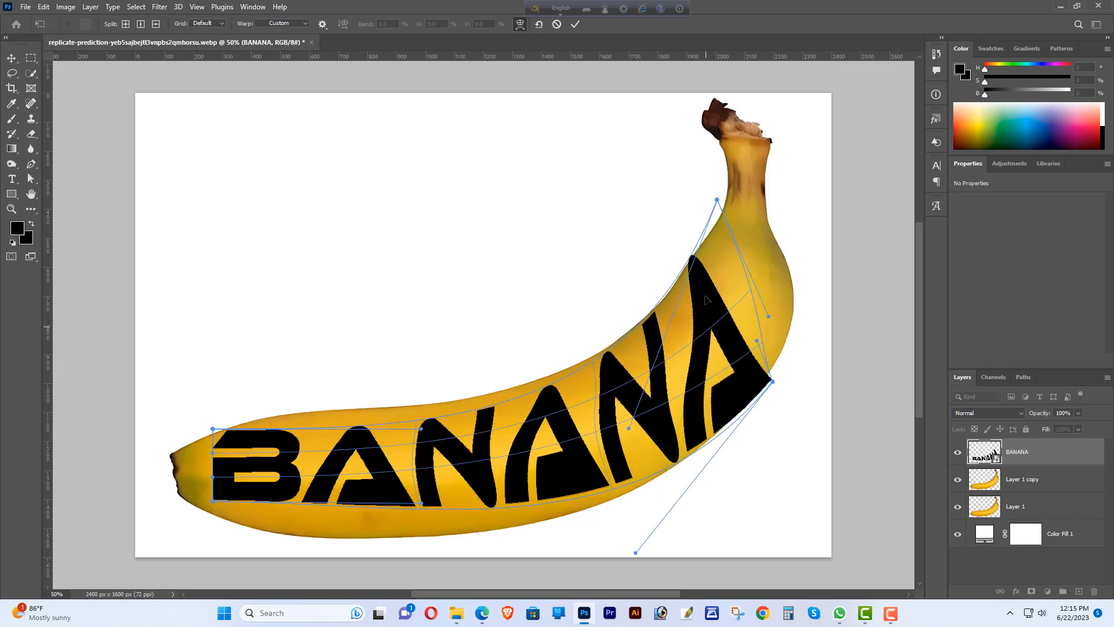
{"action": "left_click_drag", "start_coordinate": [702, 276], "coordinate": [699, 281]}
{"action": "left_click_drag", "start_coordinate": [691, 448], "coordinate": [693, 453]}
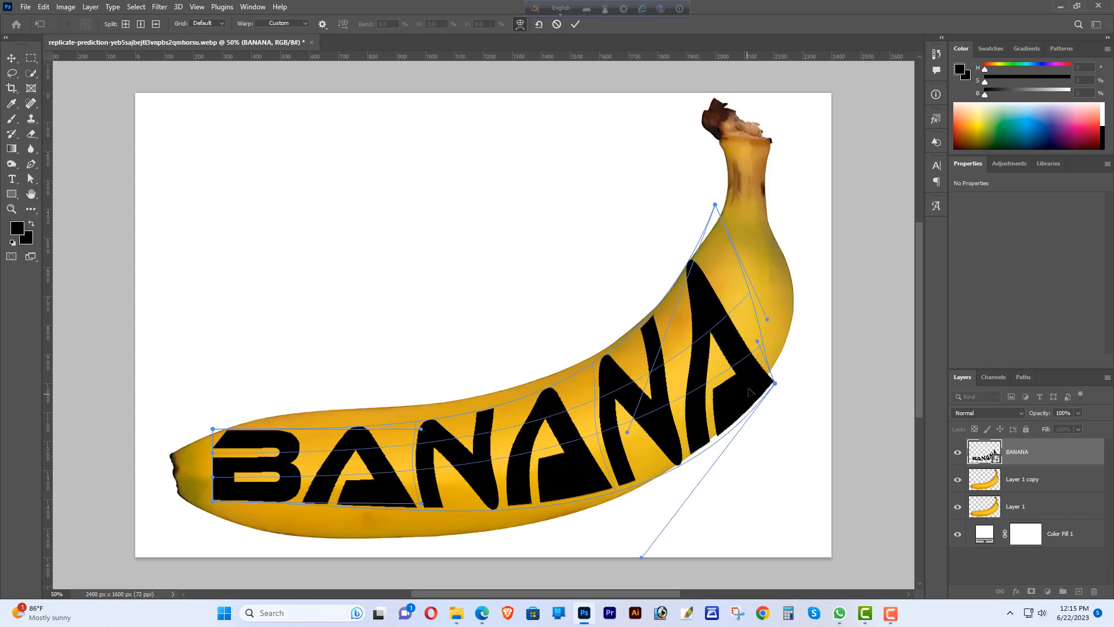
{"action": "left_click_drag", "start_coordinate": [773, 382], "coordinate": [768, 378]}
{"action": "left_click_drag", "start_coordinate": [623, 475], "coordinate": [631, 480]}
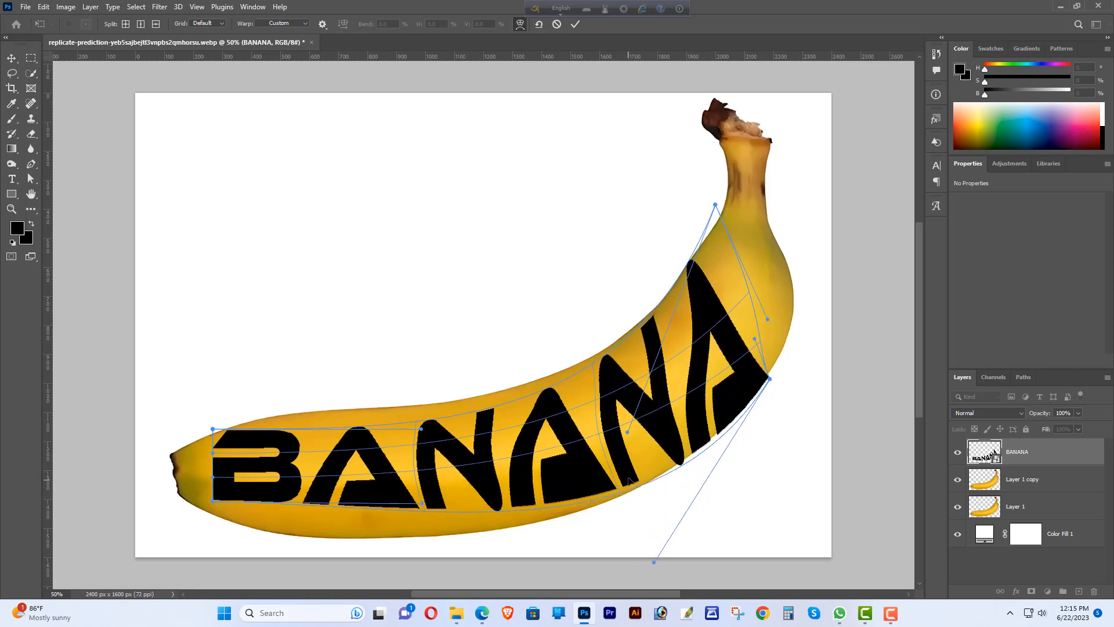
{"action": "left_click_drag", "start_coordinate": [617, 373], "coordinate": [607, 365]}
{"action": "left_click_drag", "start_coordinate": [678, 459], "coordinate": [678, 454]}
- Warp the middle letters of the BANANA text down to the banana's underside and adjust their upper edge to its inner curve
{"action": "left_click_drag", "start_coordinate": [512, 506], "coordinate": [513, 525]}
{"action": "left_click_drag", "start_coordinate": [539, 399], "coordinate": [600, 368]}
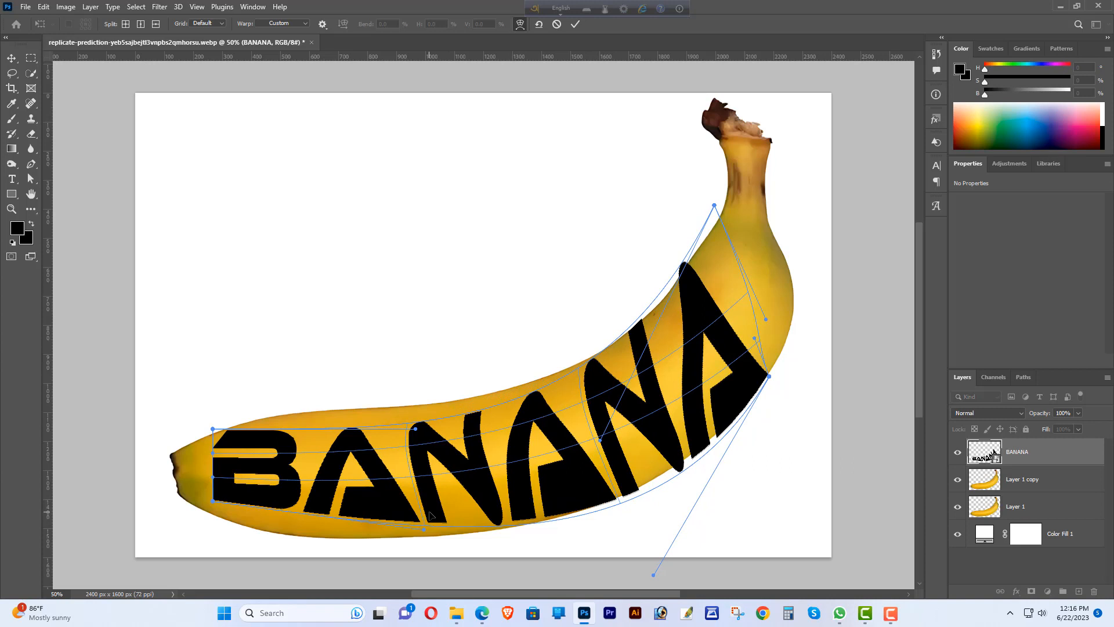
{"action": "left_click_drag", "start_coordinate": [429, 517], "coordinate": [434, 525]}
{"action": "left_click_drag", "start_coordinate": [595, 503], "coordinate": [587, 500]}
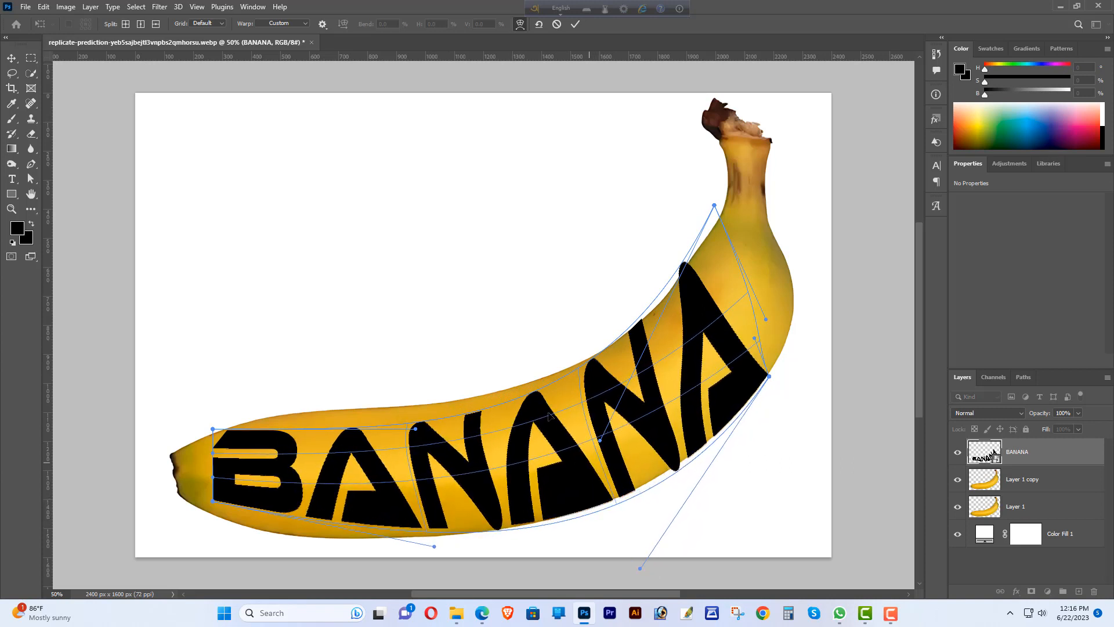
{"action": "left_click_drag", "start_coordinate": [539, 399], "coordinate": [531, 393]}
{"action": "left_click_drag", "start_coordinate": [592, 367], "coordinate": [591, 376]}
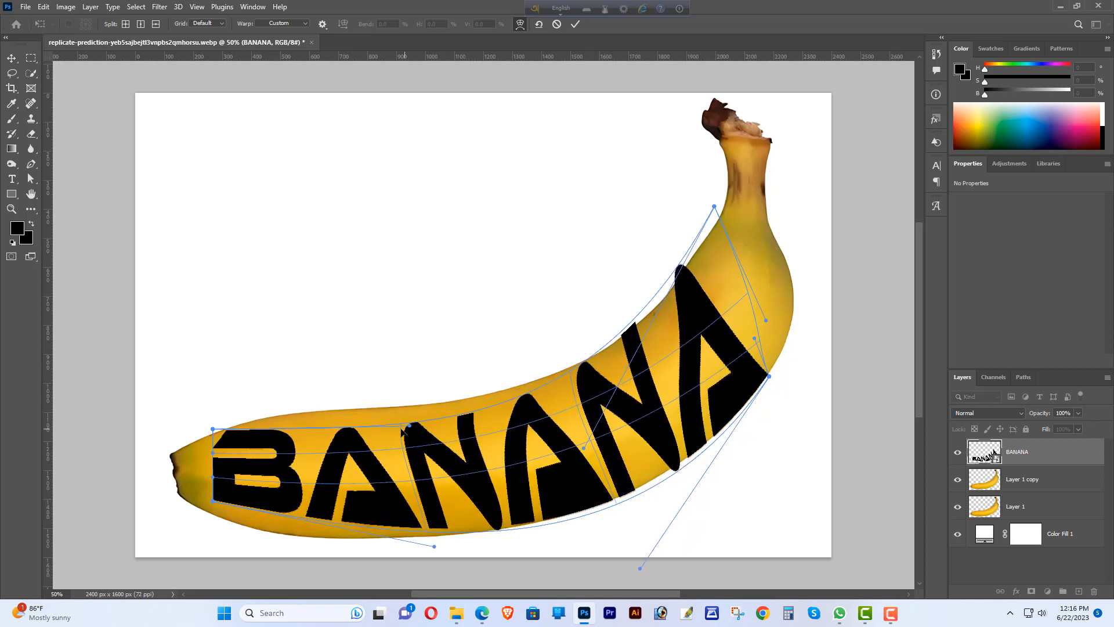
- Pull the two outer corners of the warped text at the letter B outward to follow the banana's tapering tip
{"action": "left_click_drag", "start_coordinate": [208, 474], "coordinate": [240, 433]}
{"action": "scroll", "coordinate": [241, 433], "scroll_direction": "up", "scroll_amount": 3}
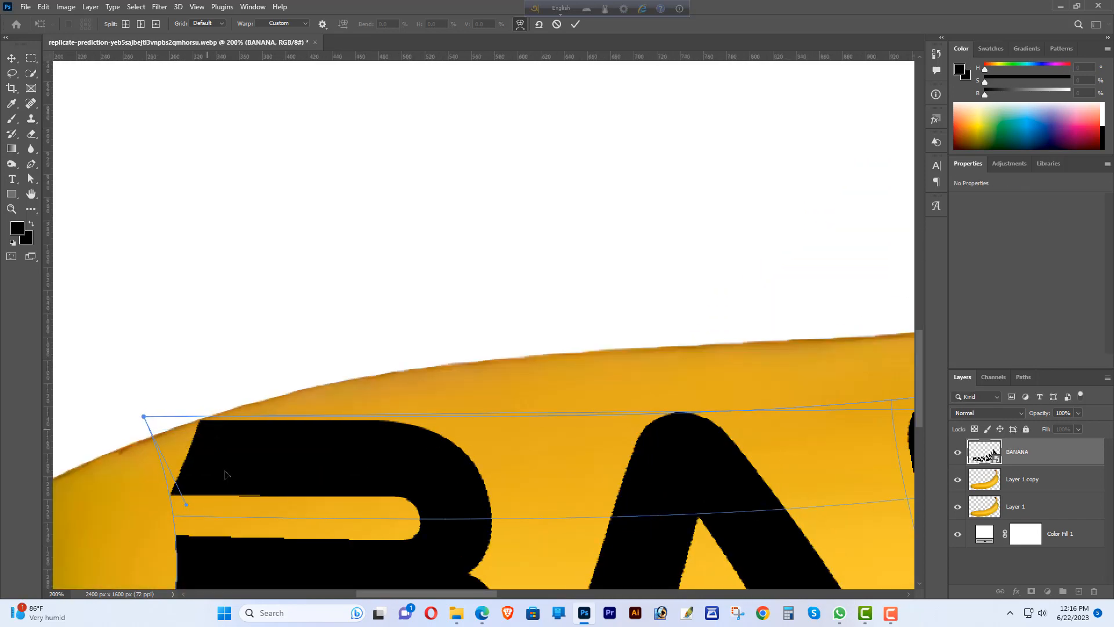
{"action": "scroll", "coordinate": [224, 472], "scroll_direction": "down", "scroll_amount": 4}
{"action": "left_click_drag", "start_coordinate": [142, 464], "coordinate": [124, 514]}
{"action": "key", "text": "ctrl+0"}
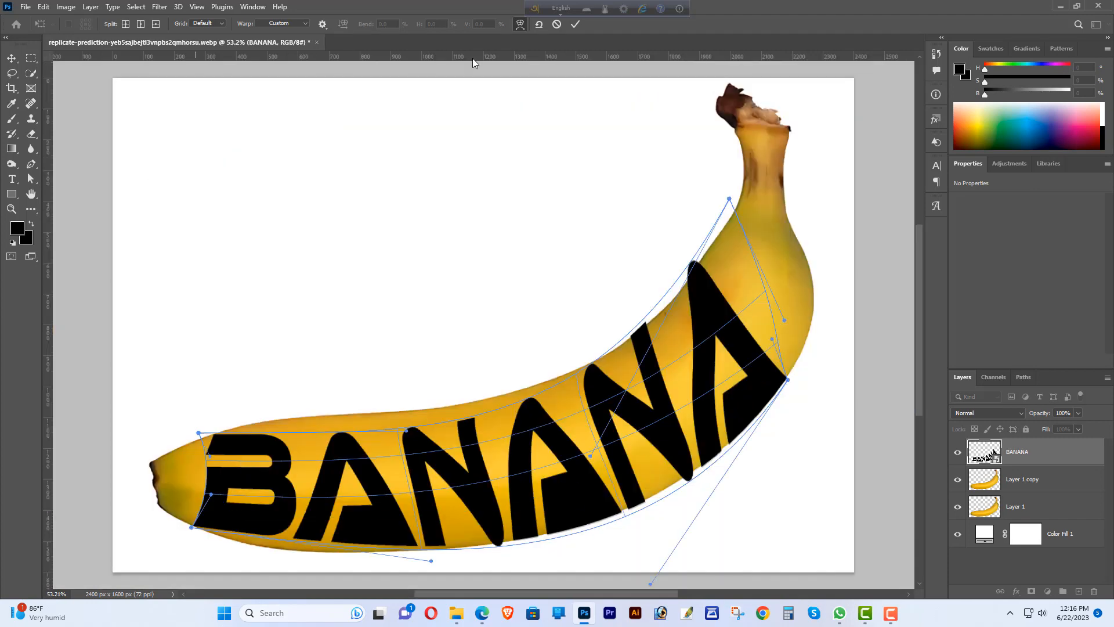
- Fine-tune the upper edge of the warped text along the banana's inner curve and apply the warp
{"action": "left_click_drag", "start_coordinate": [698, 281], "coordinate": [698, 281]}
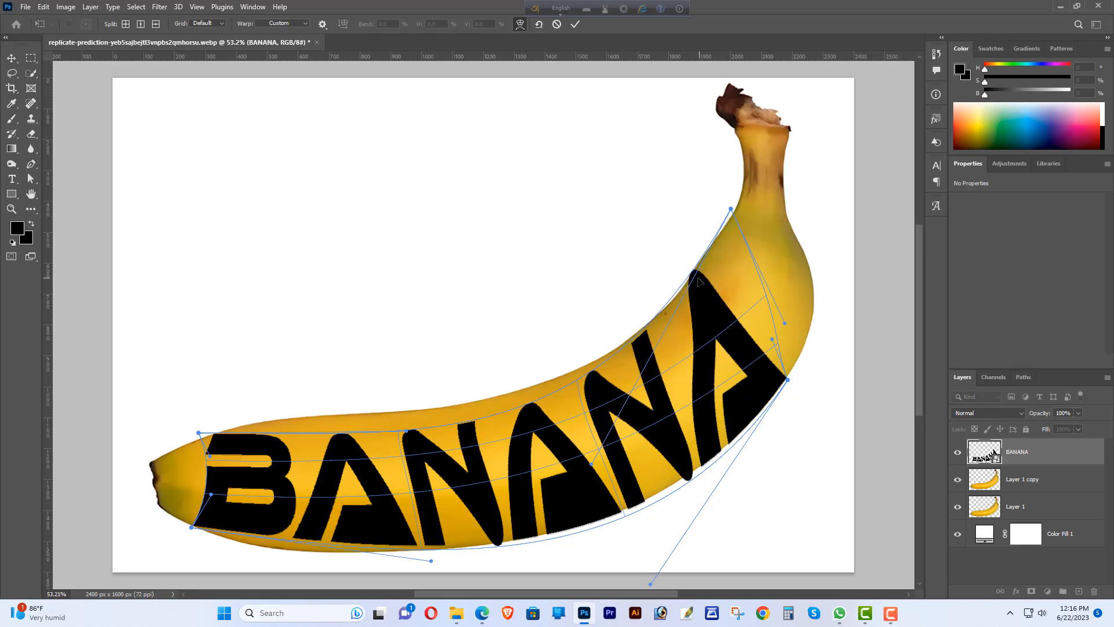
{"action": "left_click_drag", "start_coordinate": [539, 428], "coordinate": [522, 396]}
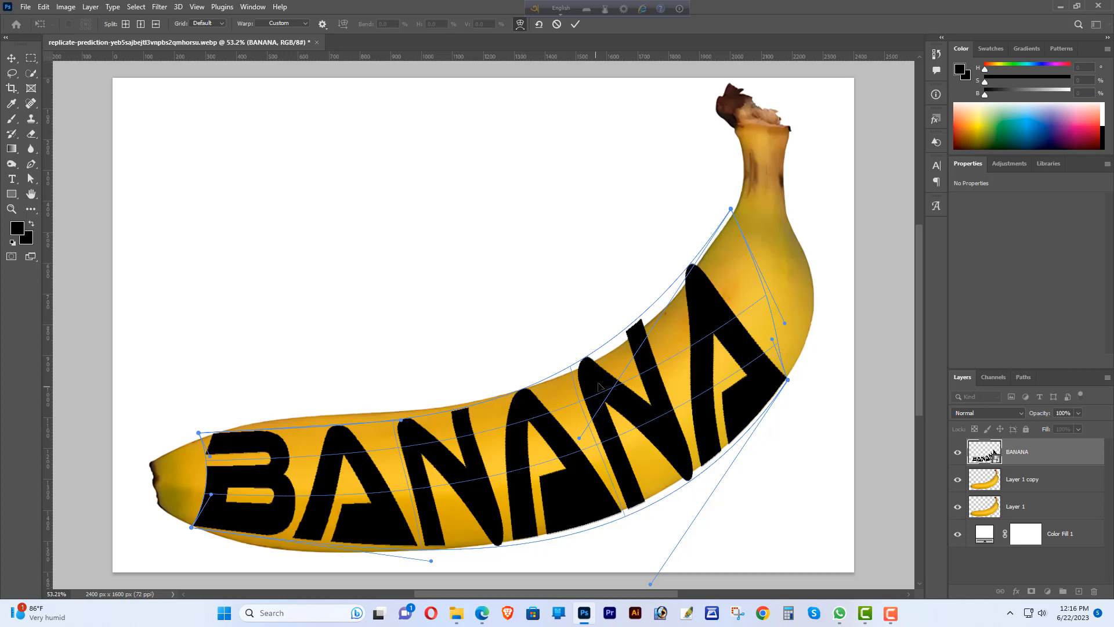
{"action": "left_click_drag", "start_coordinate": [588, 369], "coordinate": [590, 372]}
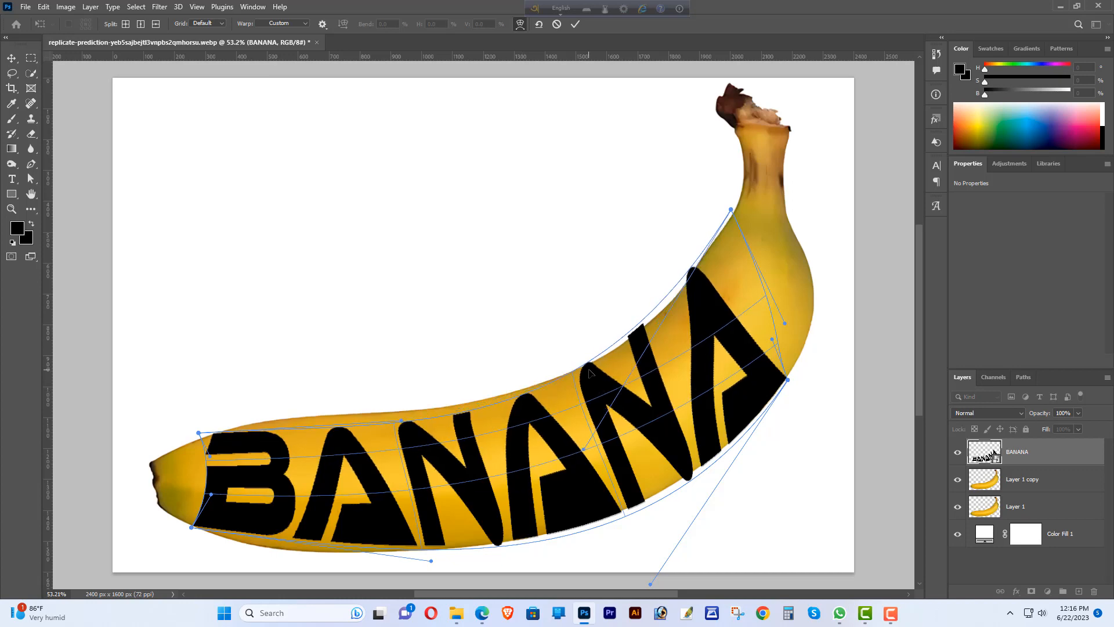
{"action": "left_click", "coordinate": [617, 354]}
{"action": "left_click", "coordinate": [690, 331]}
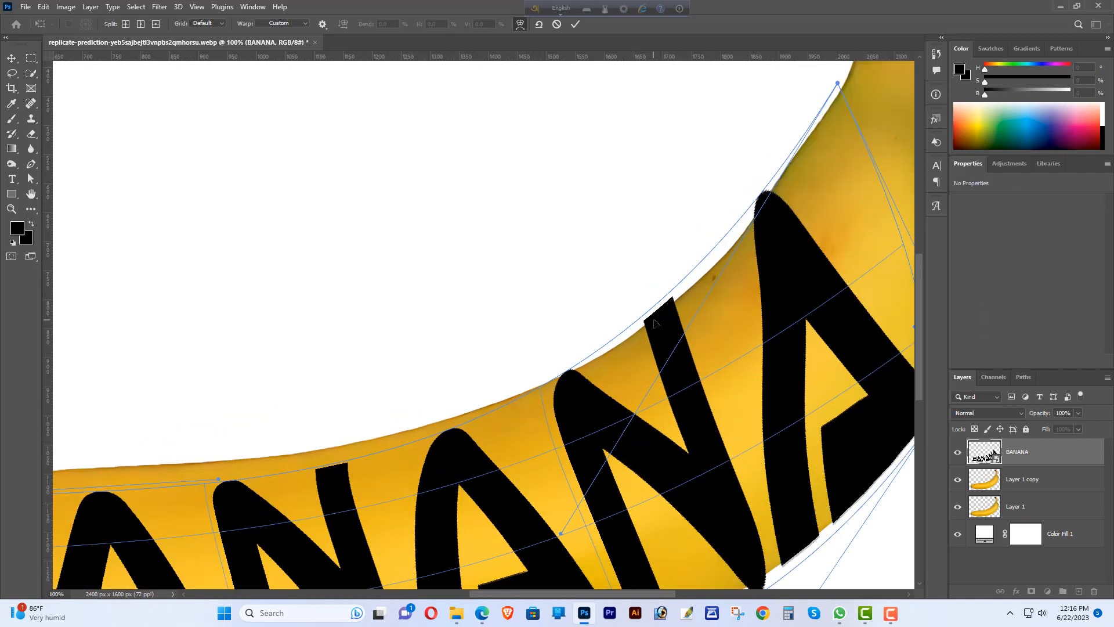
{"action": "left_click_drag", "start_coordinate": [655, 327], "coordinate": [657, 328]}
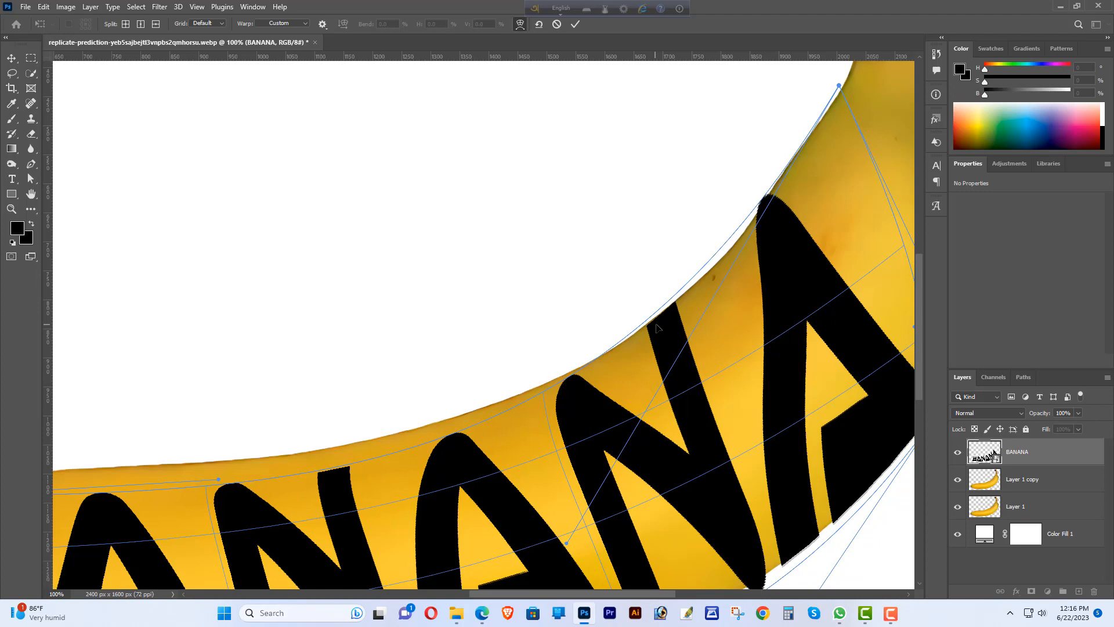
{"action": "key", "text": "ctrl+0"}
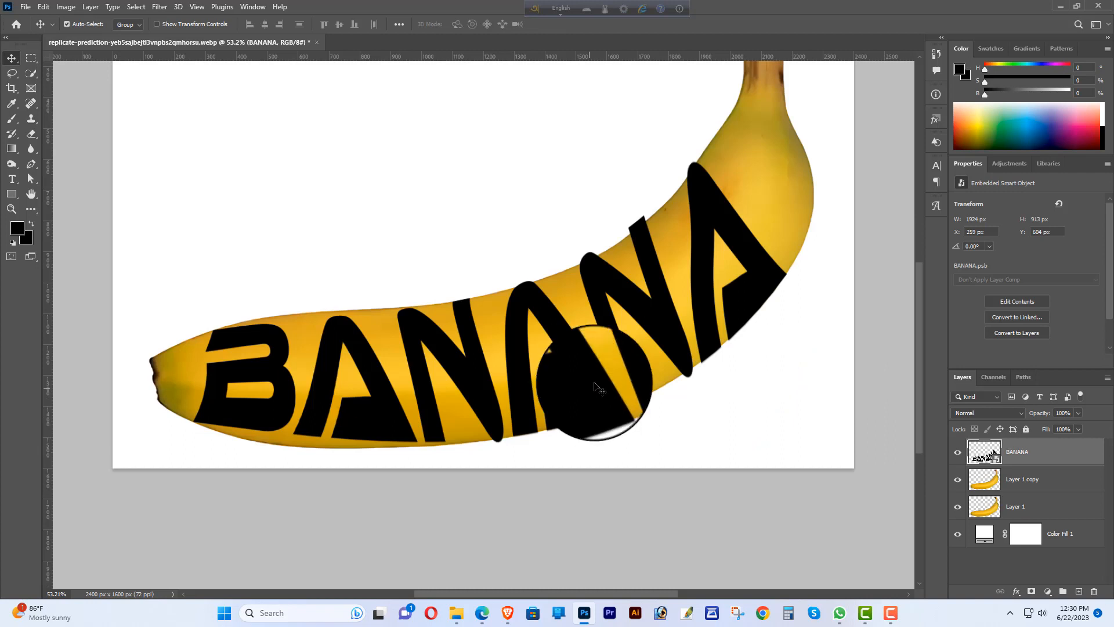
- Place Layer 1 copy above the BANANA layer, hide Layer 1 and clip the banana copy to the lettering
{"action": "left_click_drag", "start_coordinate": [1040, 490], "coordinate": [1021, 444]}
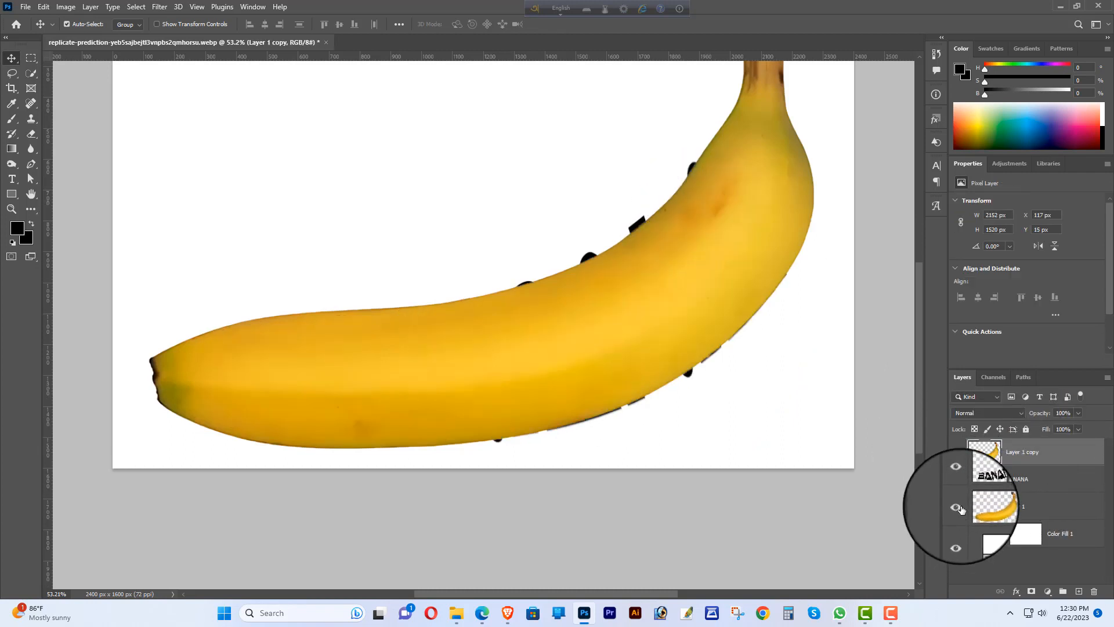
{"action": "right_click", "coordinate": [1012, 457]}
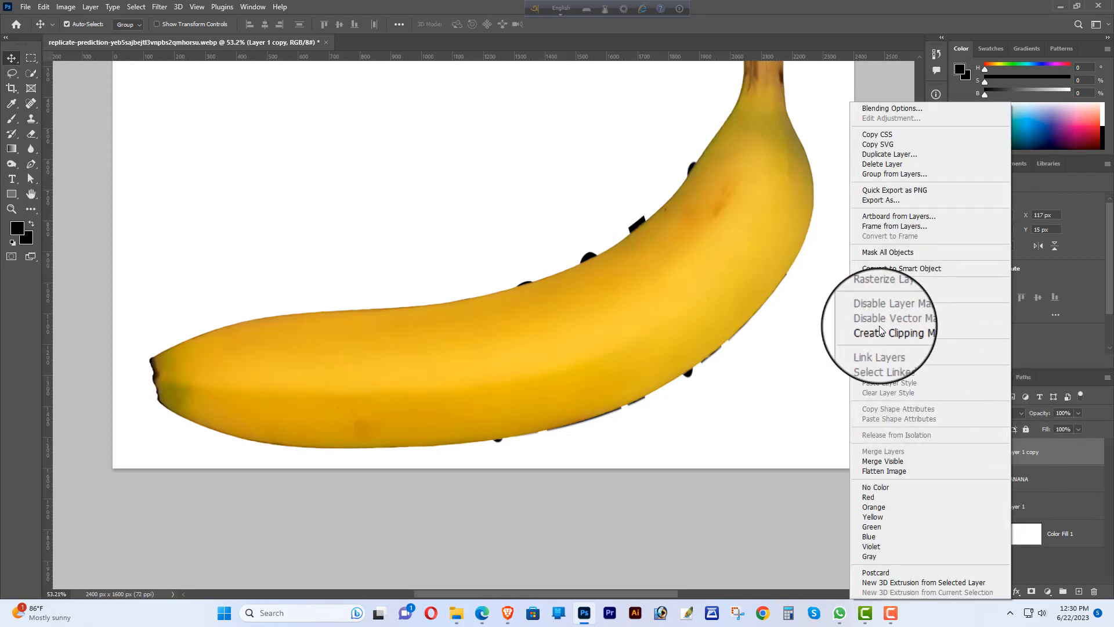
{"action": "left_click", "coordinate": [905, 332]}
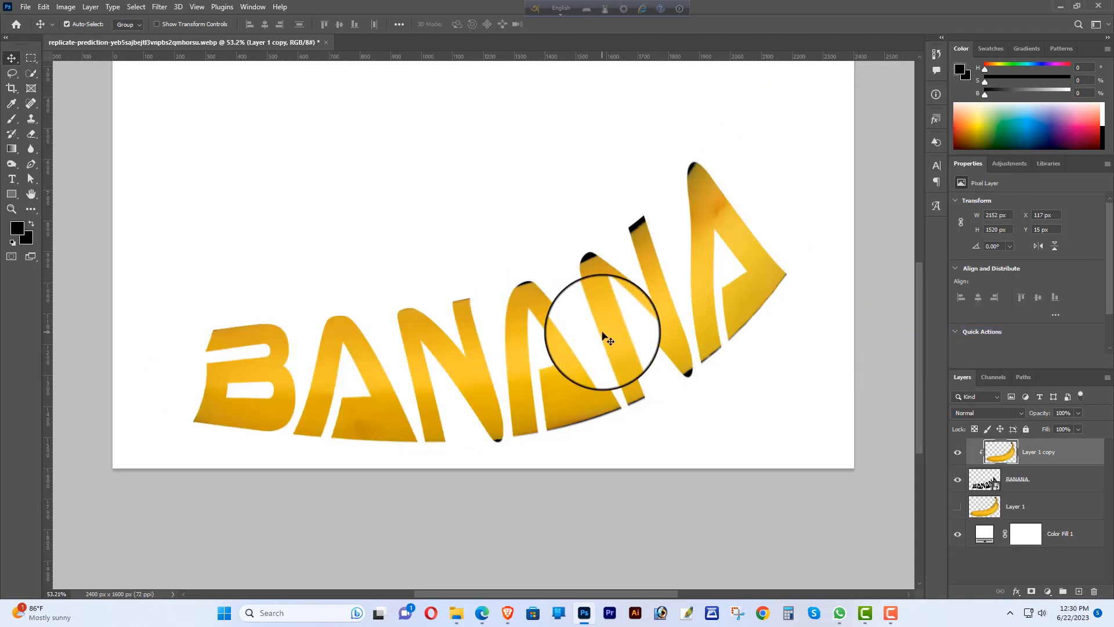
- Make Layer 1 visible again and add an inverted black layer mask to it
{"action": "left_click", "coordinate": [958, 506]}
{"action": "left_click", "coordinate": [1021, 508]}
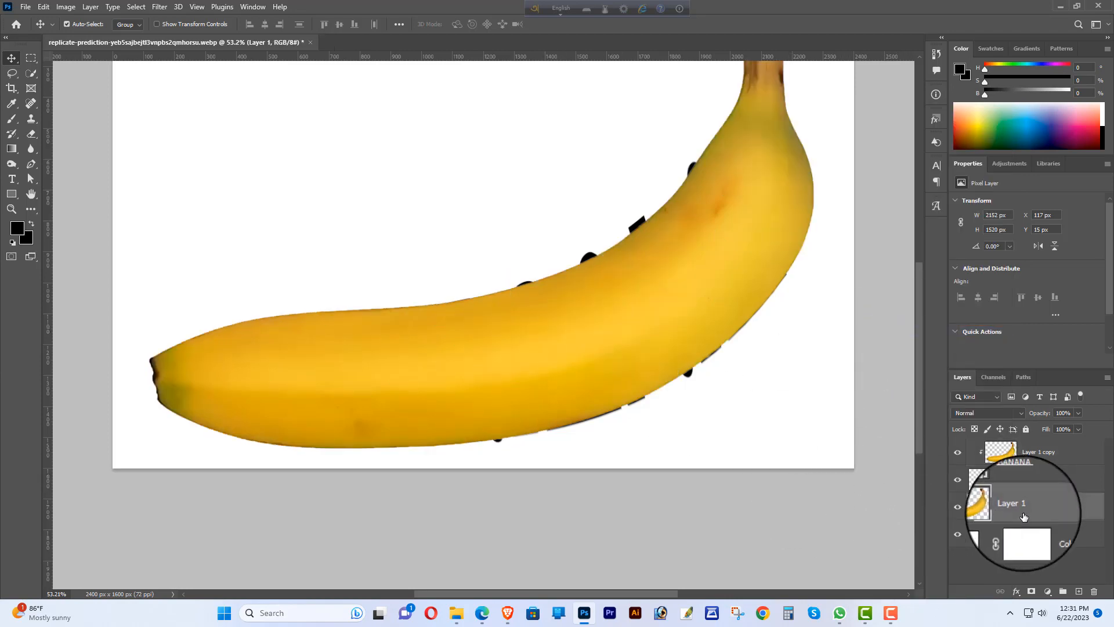
{"action": "left_click", "coordinate": [1031, 591]}
{"action": "key", "text": "ctrl+i"}
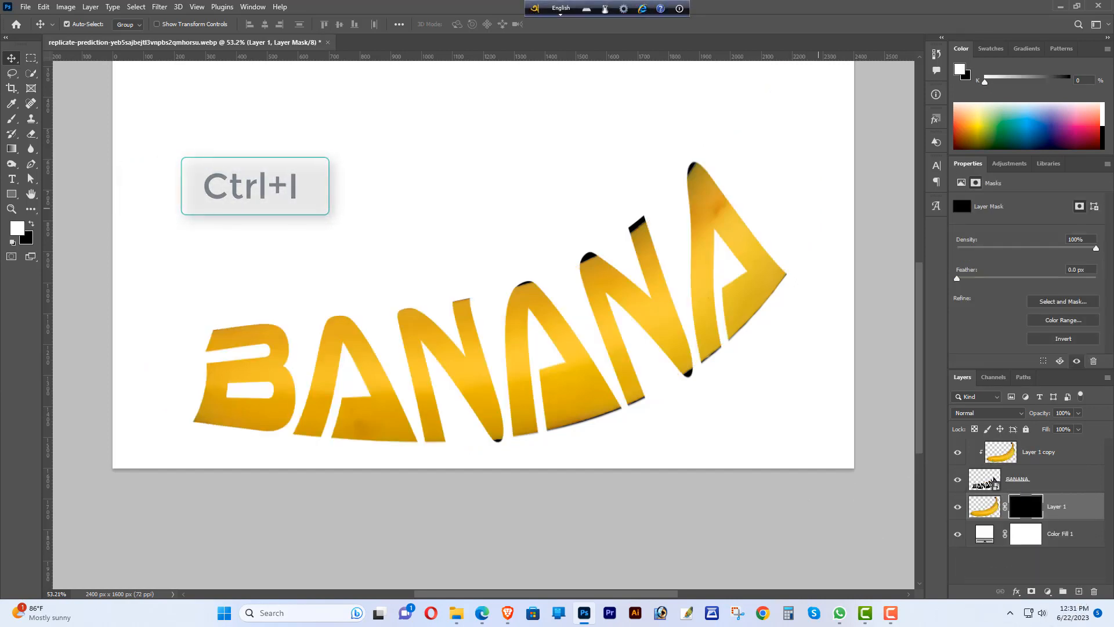
- Set up a white 125 px Hard Round brush at 100% opacity for painting on Layer 1's mask
{"action": "left_click", "coordinate": [11, 118]}
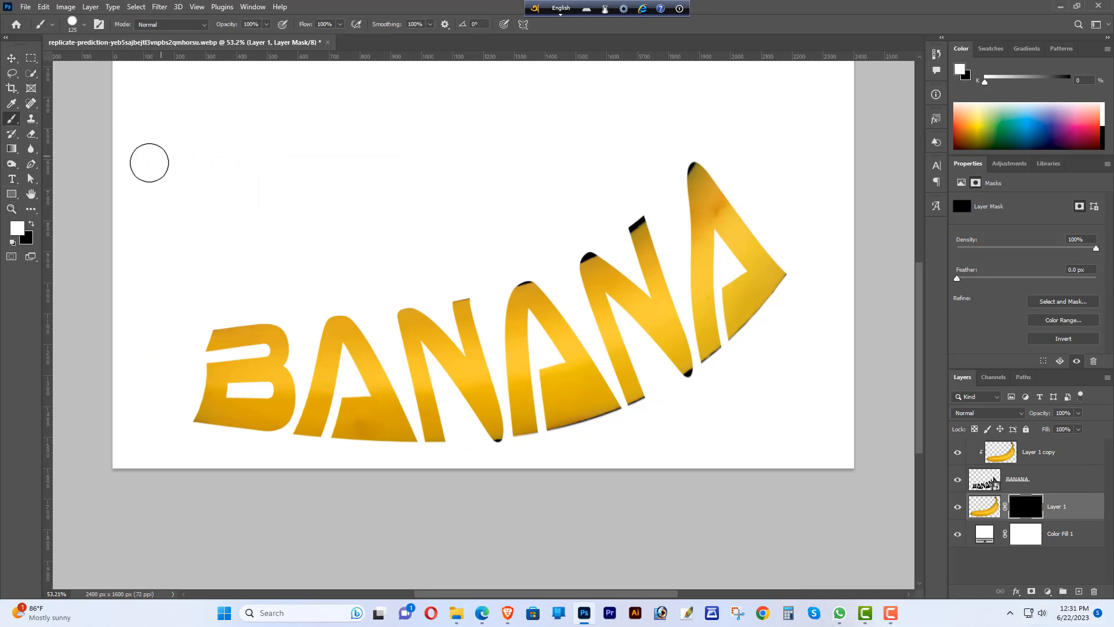
{"action": "left_click", "coordinate": [25, 238]}
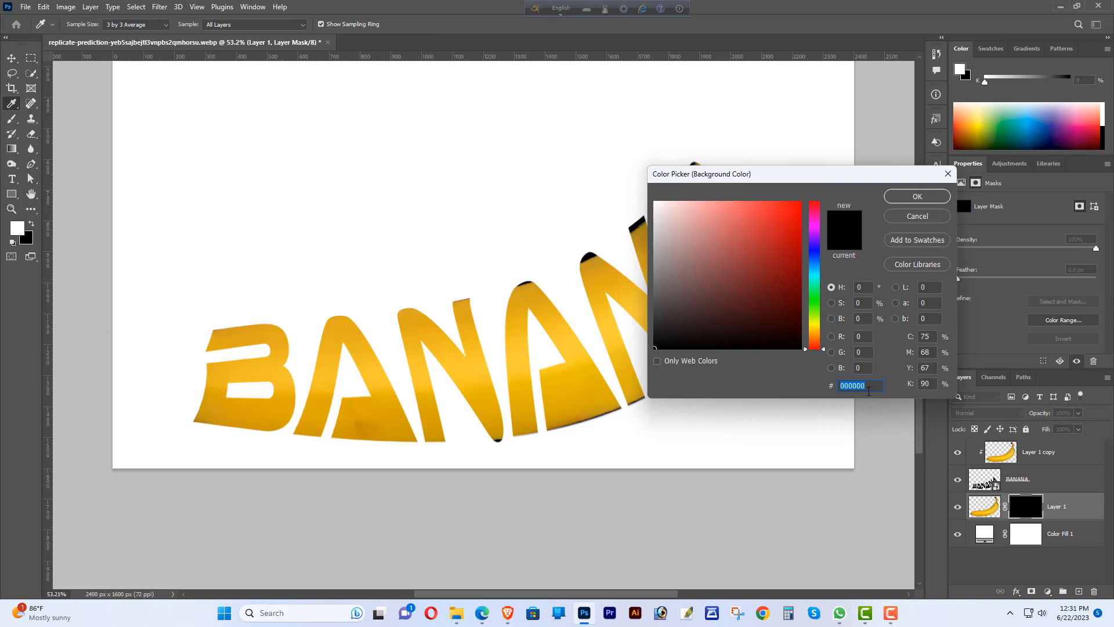
{"action": "left_click", "coordinate": [917, 197]}
{"action": "left_click", "coordinate": [77, 24]}
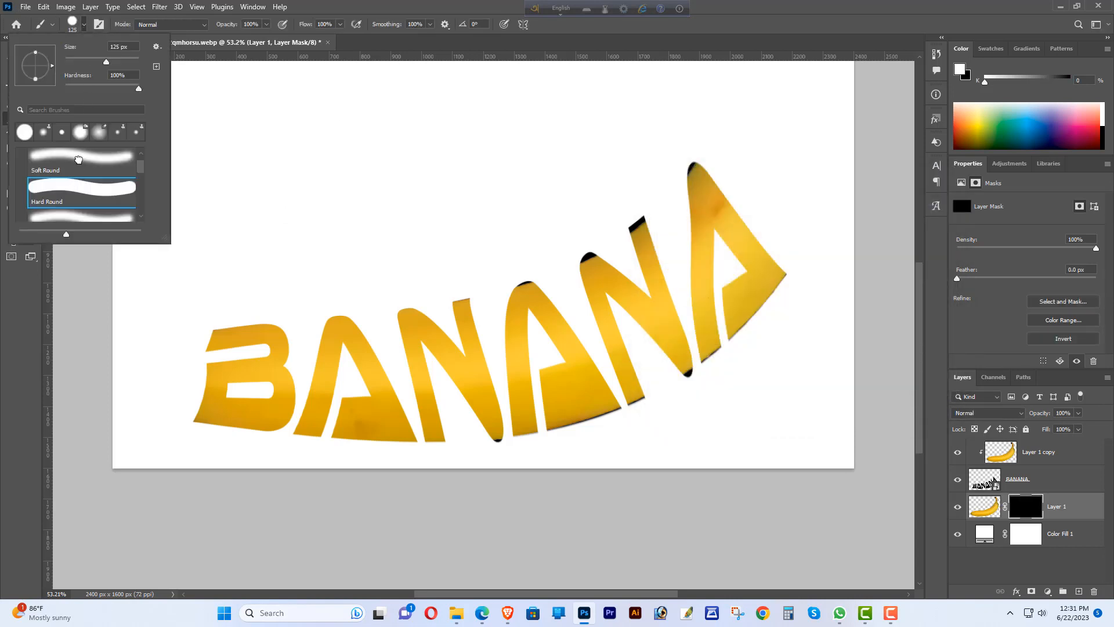
{"action": "left_click", "coordinate": [94, 205]}
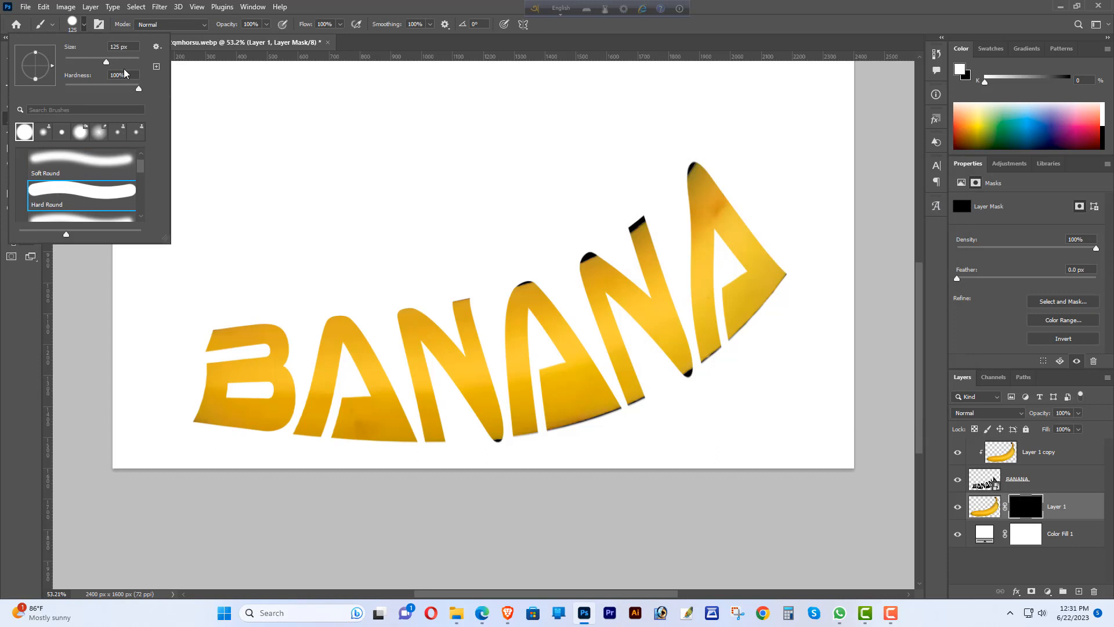
{"action": "left_click_drag", "start_coordinate": [138, 89], "coordinate": [114, 91]}
{"action": "left_click", "coordinate": [266, 25]}
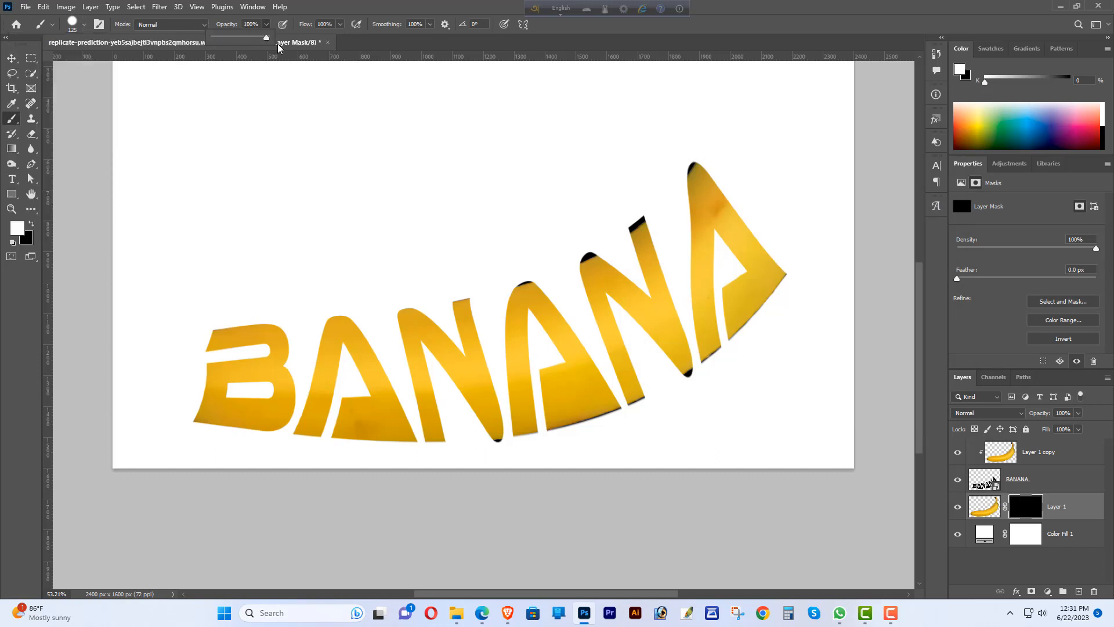
- Paint white on Layer 1's mask to reveal the banana's tip up to the outer edge of the letter B
{"action": "left_click", "coordinate": [182, 384]}
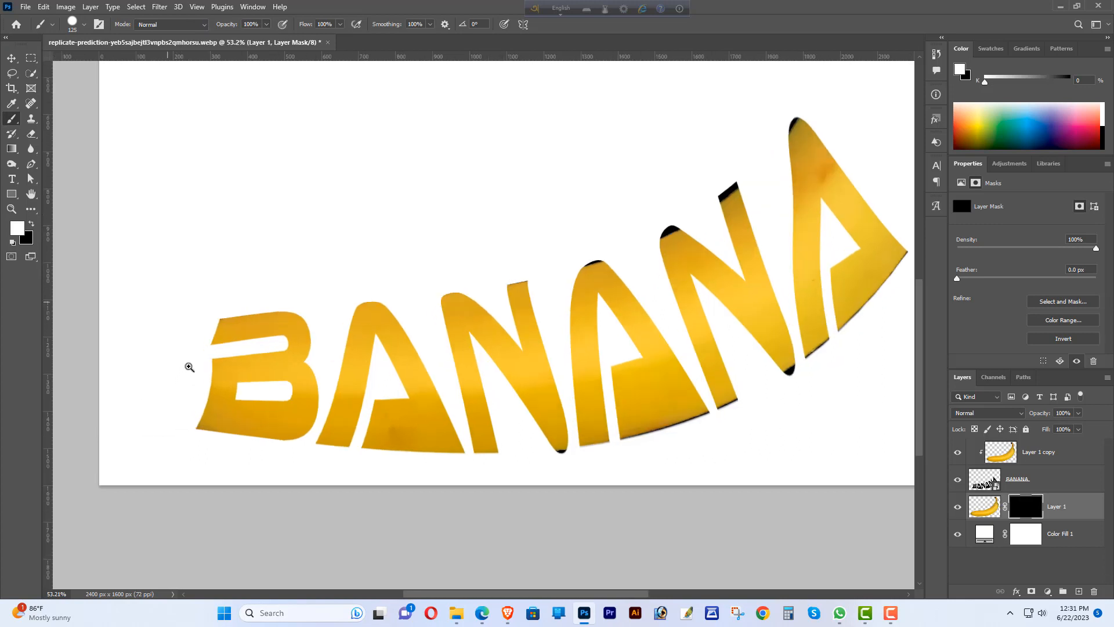
{"action": "mouse_move", "coordinate": [192, 388]}
{"action": "left_mouse_down"}
{"action": "mouse_move", "coordinate": [185, 447]}
{"action": "mouse_move", "coordinate": [92, 372]}
{"action": "mouse_move", "coordinate": [87, 336]}
{"action": "mouse_move", "coordinate": [106, 287]}
{"action": "mouse_move", "coordinate": [129, 270]}
{"action": "mouse_move", "coordinate": [179, 299]}
{"action": "mouse_move", "coordinate": [146, 342]}
{"action": "mouse_move", "coordinate": [157, 372]}
{"action": "mouse_move", "coordinate": [185, 366]}
{"action": "left_mouse_up"}
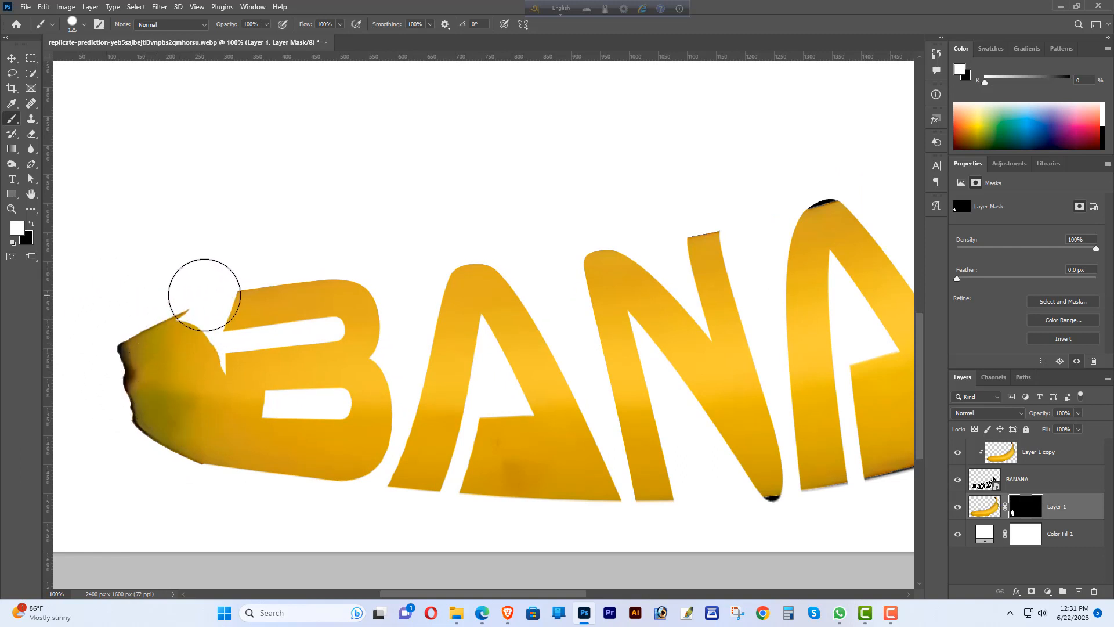
{"action": "left_click_drag", "start_coordinate": [198, 294], "coordinate": [204, 293]}
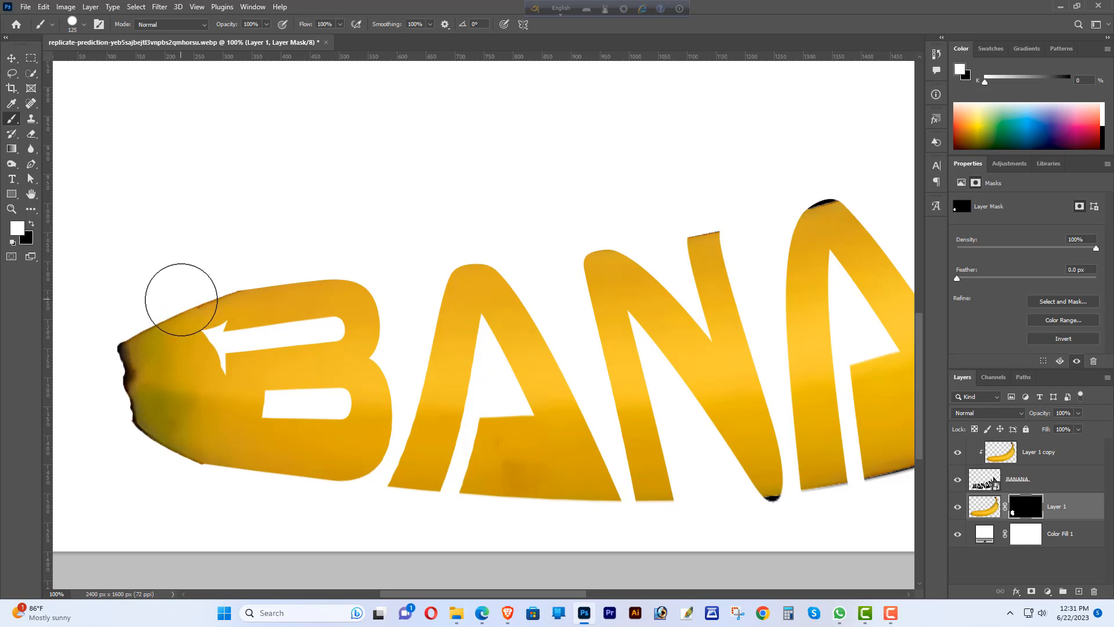
{"action": "scroll", "coordinate": [182, 300], "scroll_direction": "up", "scroll_amount": 1}
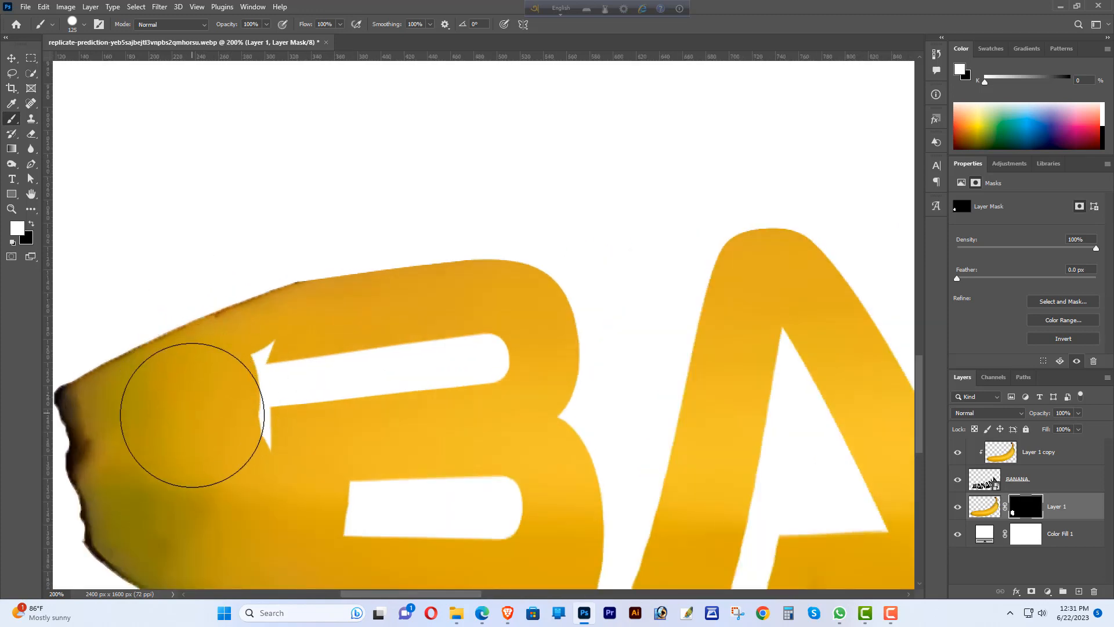
{"action": "mouse_move", "coordinate": [199, 450]}
{"action": "left_mouse_down"}
{"action": "mouse_move", "coordinate": [203, 329]}
{"action": "mouse_move", "coordinate": [190, 357]}
{"action": "mouse_move", "coordinate": [196, 405]}
{"action": "left_mouse_up"}
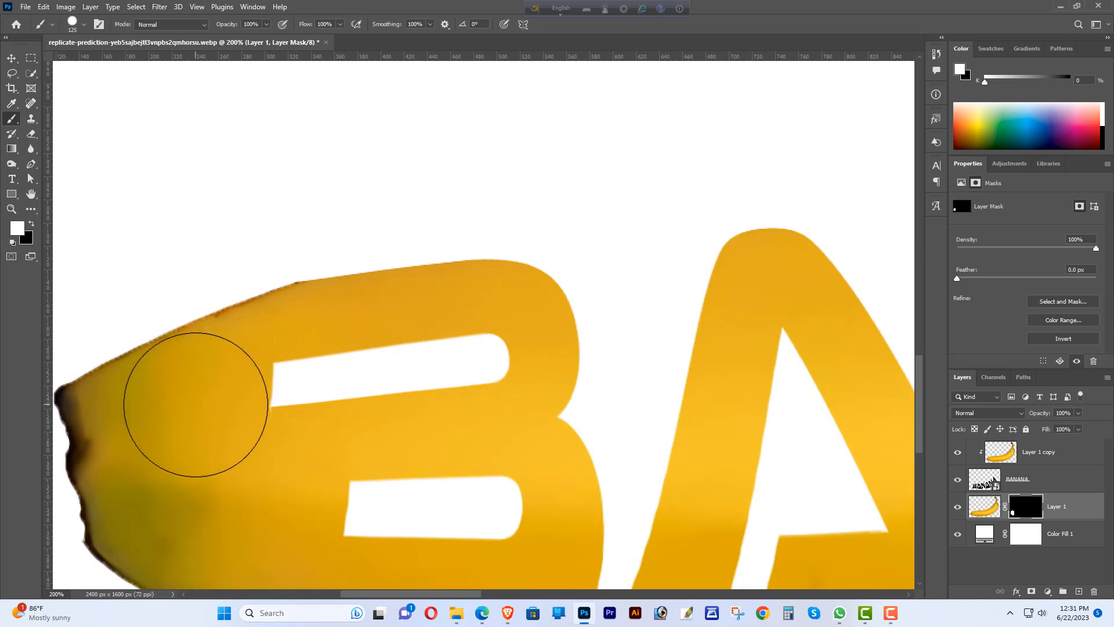
{"action": "scroll", "coordinate": [186, 400], "scroll_direction": "down", "scroll_amount": 3}
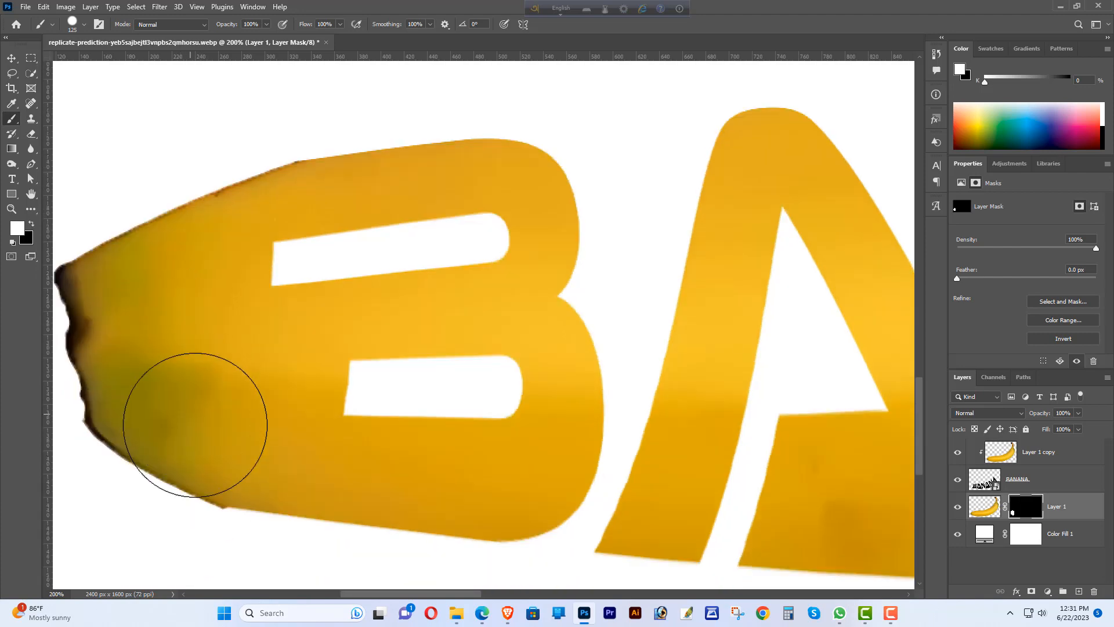
{"action": "scroll", "coordinate": [195, 425], "scroll_direction": "down", "scroll_amount": 2}
- Paint white on Layer 1's mask to reveal the banana's stem end beyond the last letter A
{"action": "left_click", "coordinate": [417, 393], "text": "alt"}
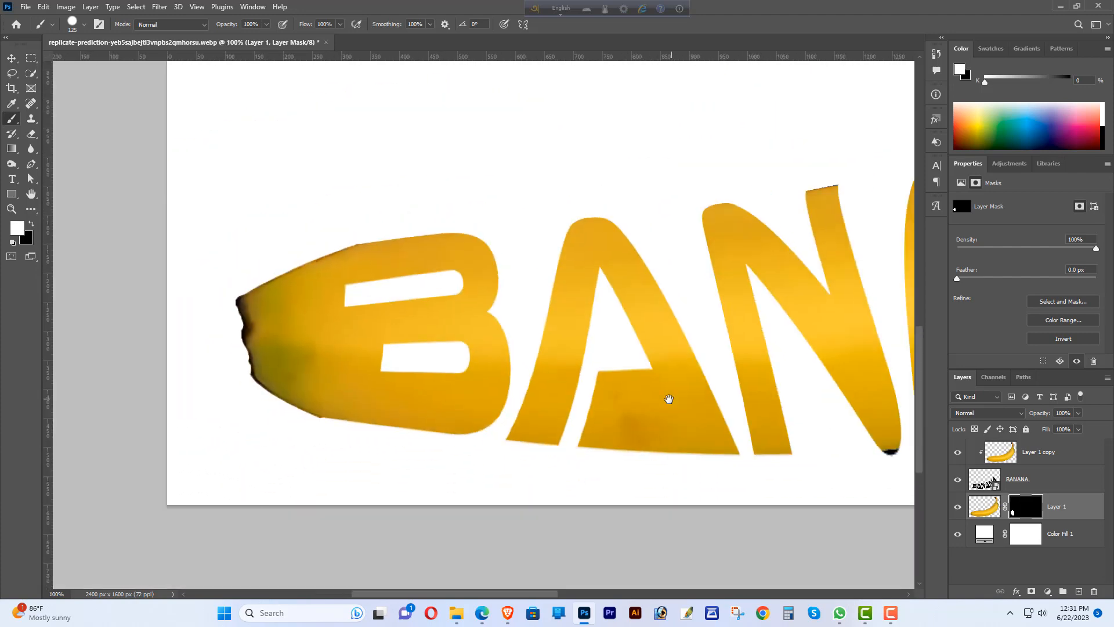
{"action": "left_click_drag", "start_coordinate": [669, 399], "coordinate": [250, 403]}
{"action": "left_click_drag", "start_coordinate": [625, 294], "coordinate": [284, 475]}
{"action": "left_click_drag", "start_coordinate": [348, 447], "coordinate": [275, 583]}
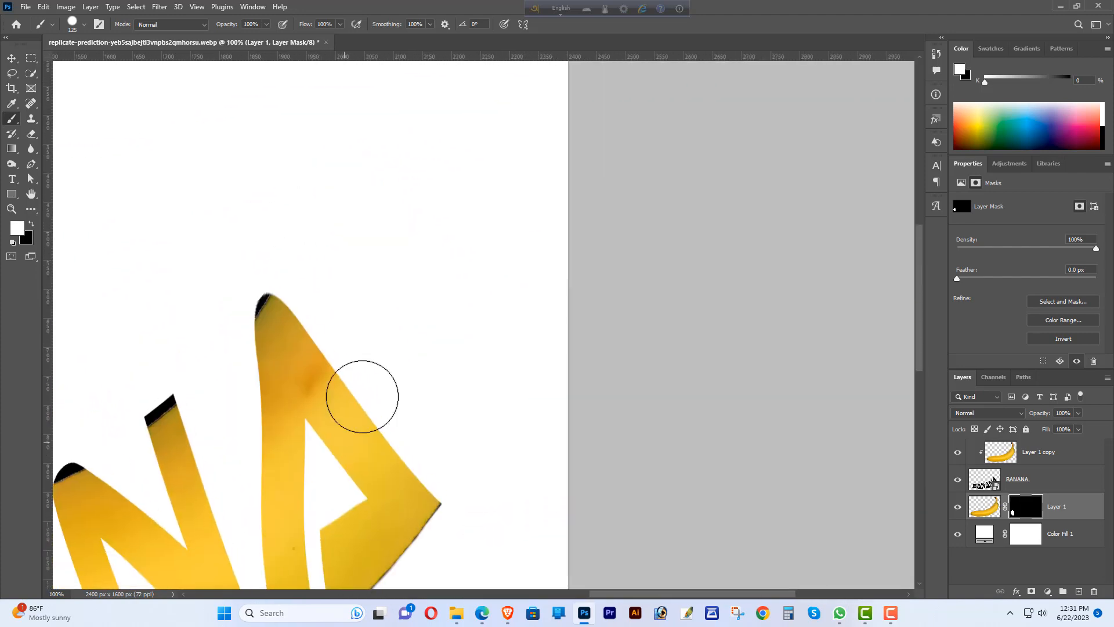
{"action": "mouse_move", "coordinate": [362, 396]}
{"action": "left_mouse_down"}
{"action": "mouse_move", "coordinate": [288, 255]}
{"action": "mouse_move", "coordinate": [253, 227]}
{"action": "mouse_move", "coordinate": [262, 280]}
{"action": "mouse_move", "coordinate": [287, 304]}
{"action": "mouse_move", "coordinate": [331, 234]}
{"action": "mouse_move", "coordinate": [357, 279]}
{"action": "mouse_move", "coordinate": [402, 444]}
{"action": "mouse_move", "coordinate": [510, 569]}
{"action": "mouse_move", "coordinate": [391, 210]}
{"action": "mouse_move", "coordinate": [328, 164]}
{"action": "mouse_move", "coordinate": [506, 431]}
{"action": "mouse_move", "coordinate": [504, 365]}
{"action": "mouse_move", "coordinate": [406, 232]}
{"action": "mouse_move", "coordinate": [301, 196]}
{"action": "mouse_move", "coordinate": [321, 282]}
{"action": "mouse_move", "coordinate": [371, 184]}
{"action": "mouse_move", "coordinate": [311, 183]}
{"action": "mouse_move", "coordinate": [425, 233]}
{"action": "mouse_move", "coordinate": [494, 342]}
{"action": "mouse_move", "coordinate": [509, 308]}
{"action": "mouse_move", "coordinate": [383, 157]}
{"action": "mouse_move", "coordinate": [334, 124]}
{"action": "mouse_move", "coordinate": [412, 202]}
{"action": "mouse_move", "coordinate": [402, 232]}
{"action": "mouse_move", "coordinate": [414, 209]}
{"action": "mouse_move", "coordinate": [399, 130]}
{"action": "mouse_move", "coordinate": [414, 241]}
{"action": "left_mouse_up"}
{"action": "key", "text": "alt+space"}
{"action": "left_click", "coordinate": [412, 206], "text": "alt"}
{"action": "left_click", "coordinate": [413, 209], "text": "alt"}
{"action": "left_click", "coordinate": [420, 217], "text": "alt"}
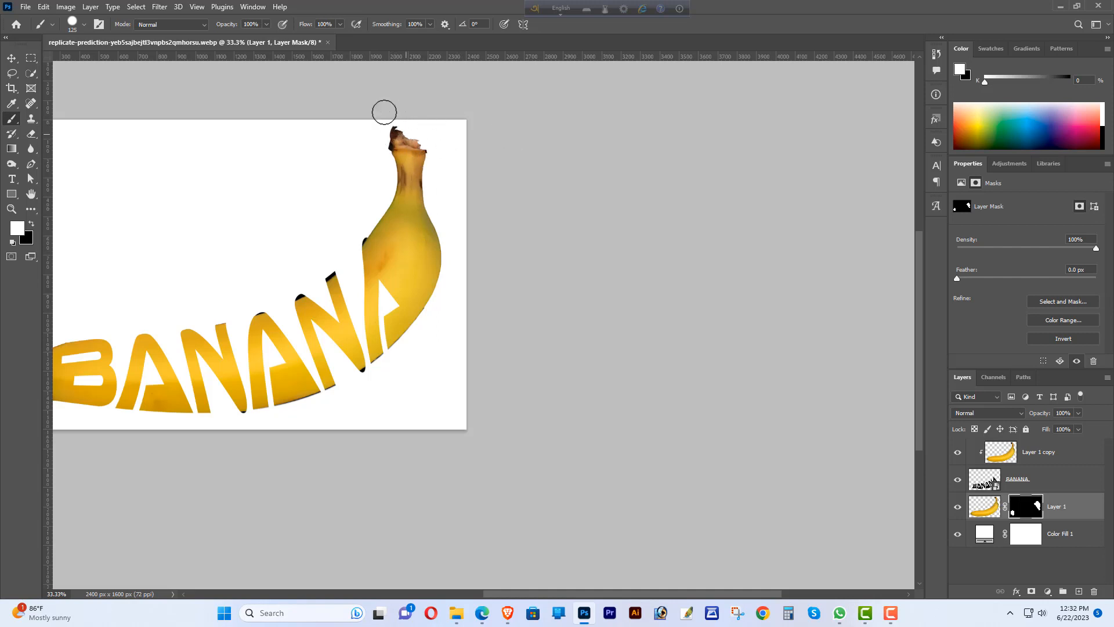
- Frame the black letter tips that stick out past the banana's upper and lower edges with rectangular marquee selections
{"action": "left_click_drag", "start_coordinate": [331, 385], "coordinate": [565, 401]}
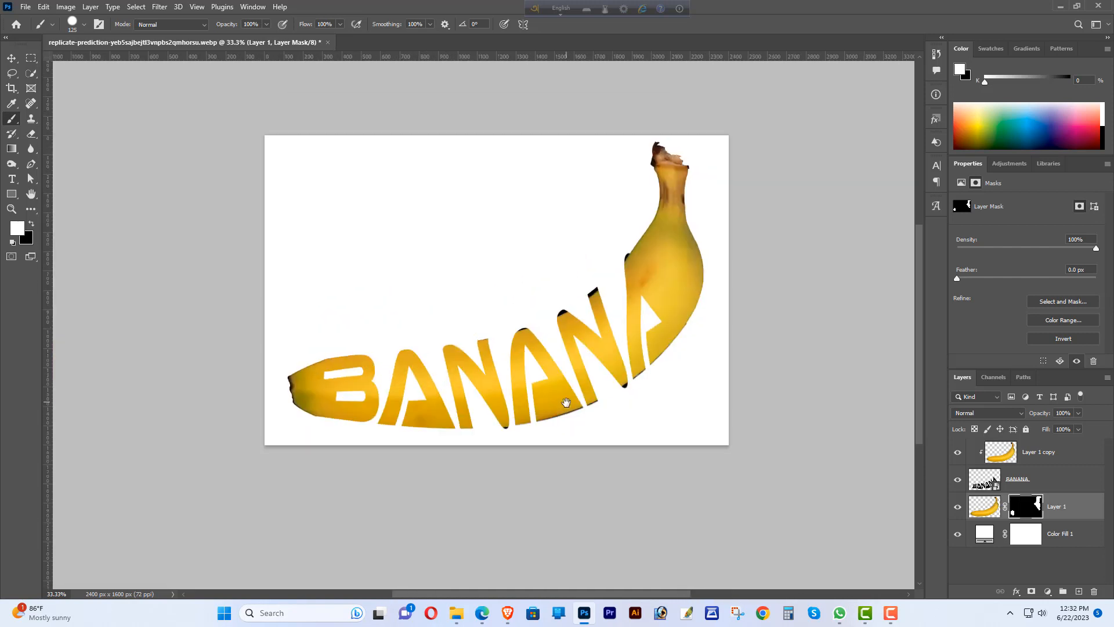
{"action": "left_click", "coordinate": [559, 336], "text": "ctrl"}
{"action": "left_click", "coordinate": [38, 58]}
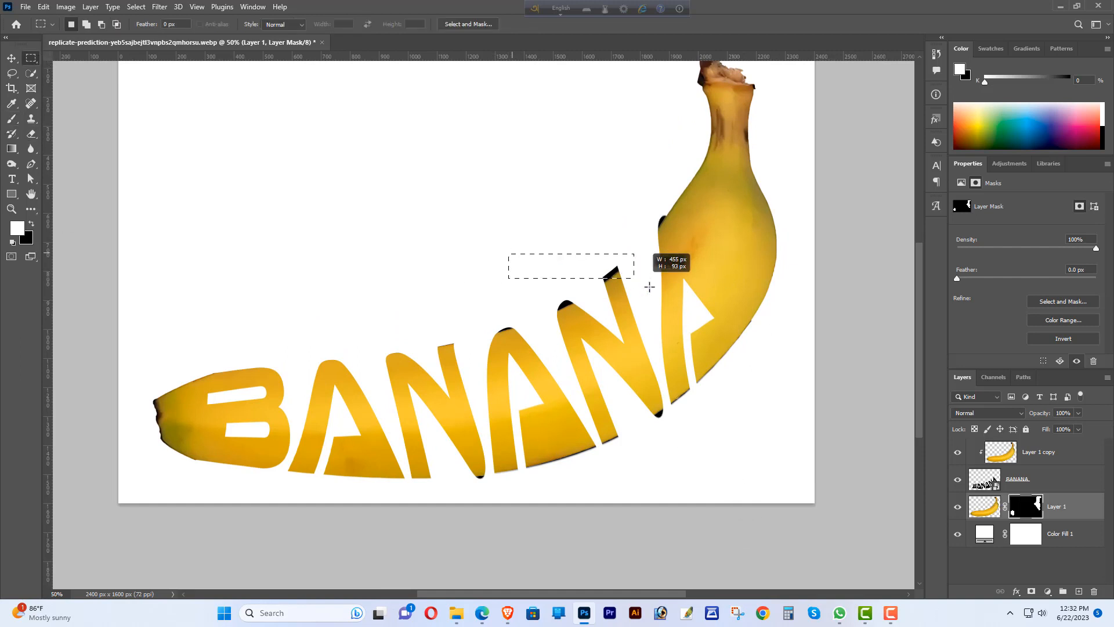
{"action": "left_click_drag", "start_coordinate": [650, 286], "coordinate": [653, 318]}
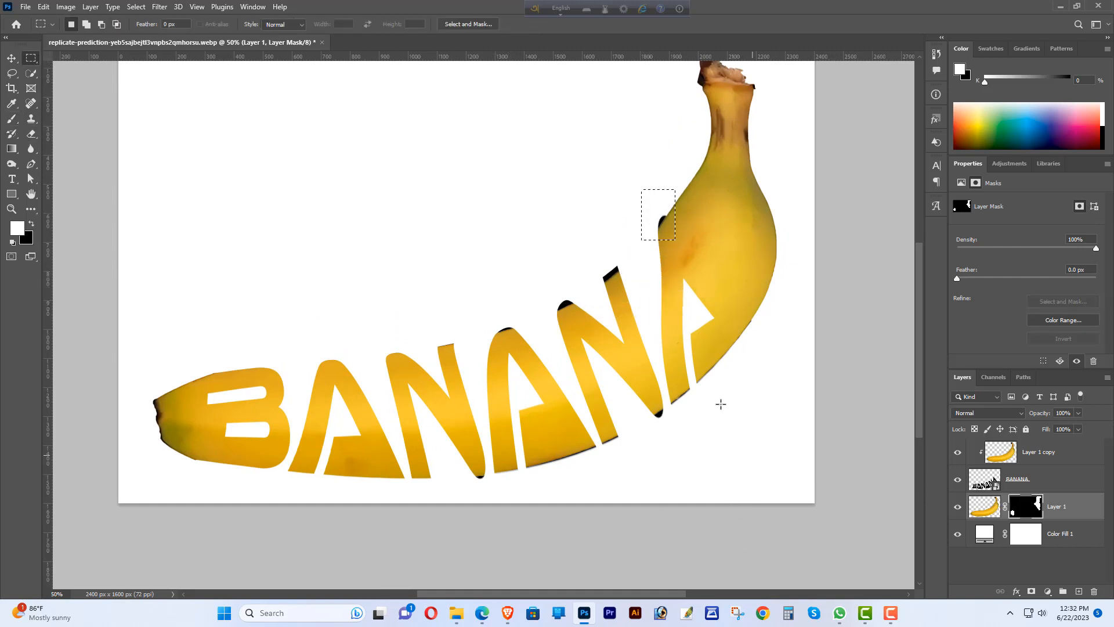
{"action": "left_click_drag", "start_coordinate": [684, 438], "coordinate": [542, 431]}
{"action": "left_click_drag", "start_coordinate": [506, 485], "coordinate": [461, 470]}
- Select the full banana outline from Layer 1 and use it as a layer mask on the BANANA smart object to trim the black tips
{"action": "left_click", "coordinate": [983, 505]}
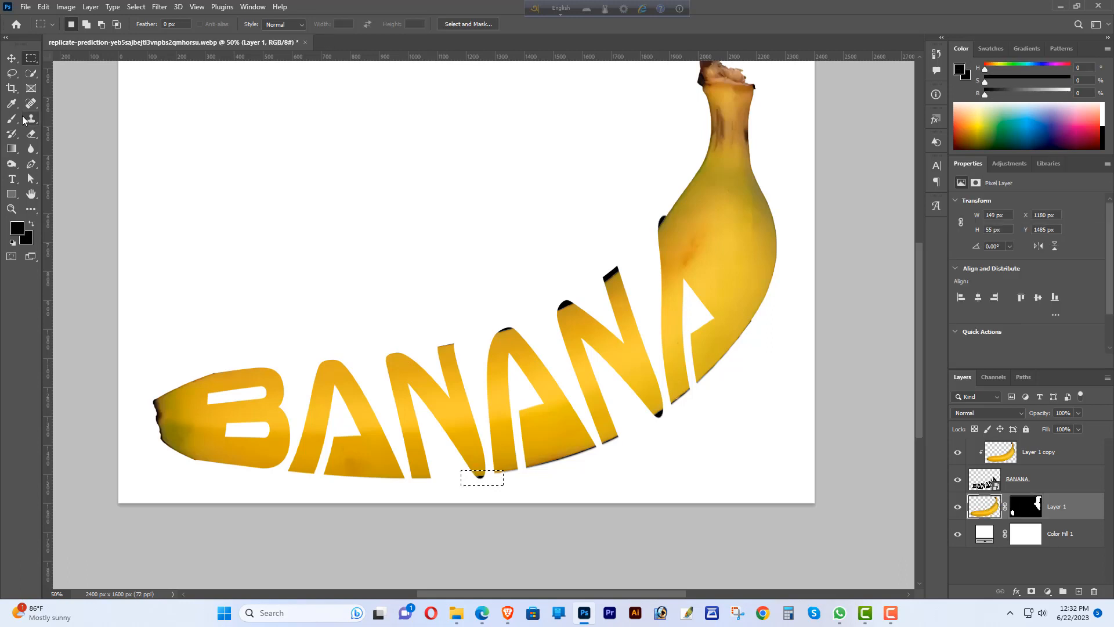
{"action": "left_click", "coordinate": [32, 76]}
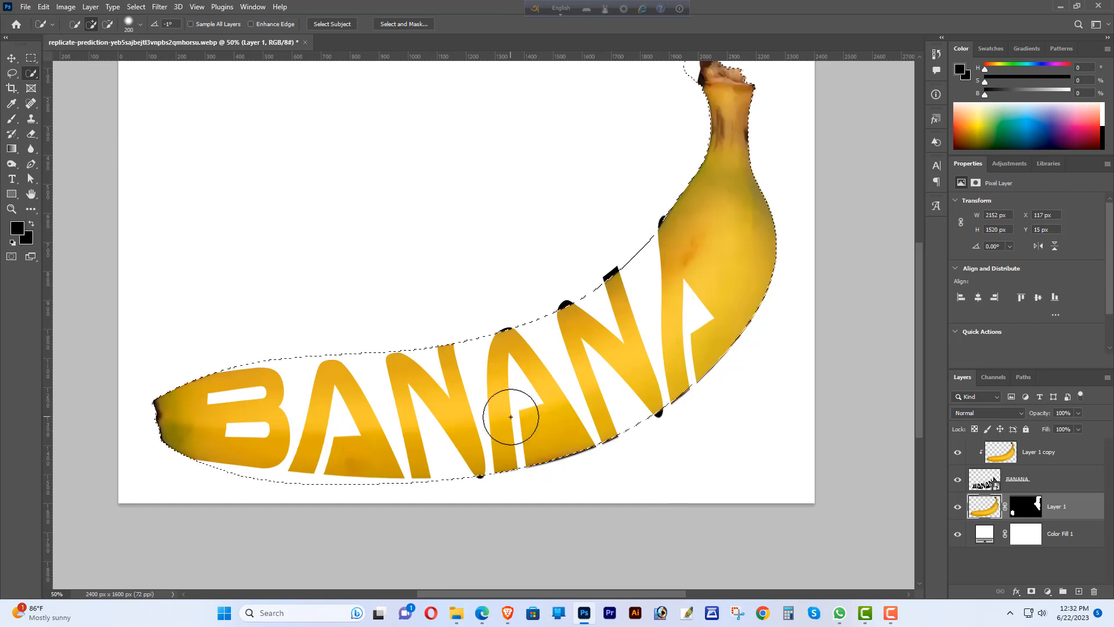
{"action": "scroll", "coordinate": [664, 299], "scroll_direction": "up", "scroll_amount": 1}
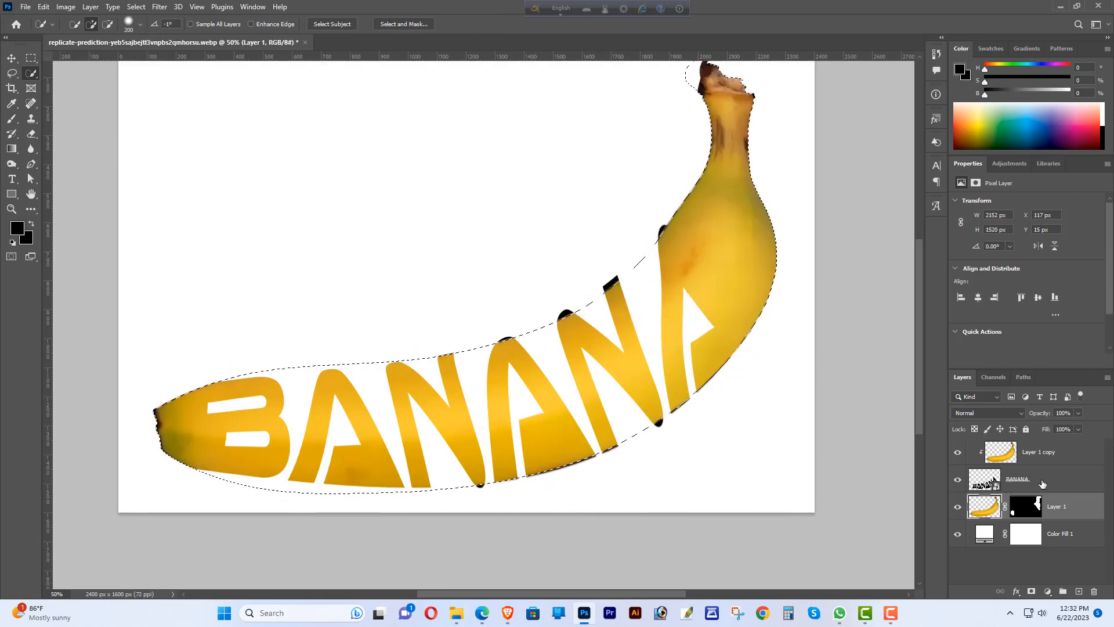
{"action": "left_click", "coordinate": [1011, 483]}
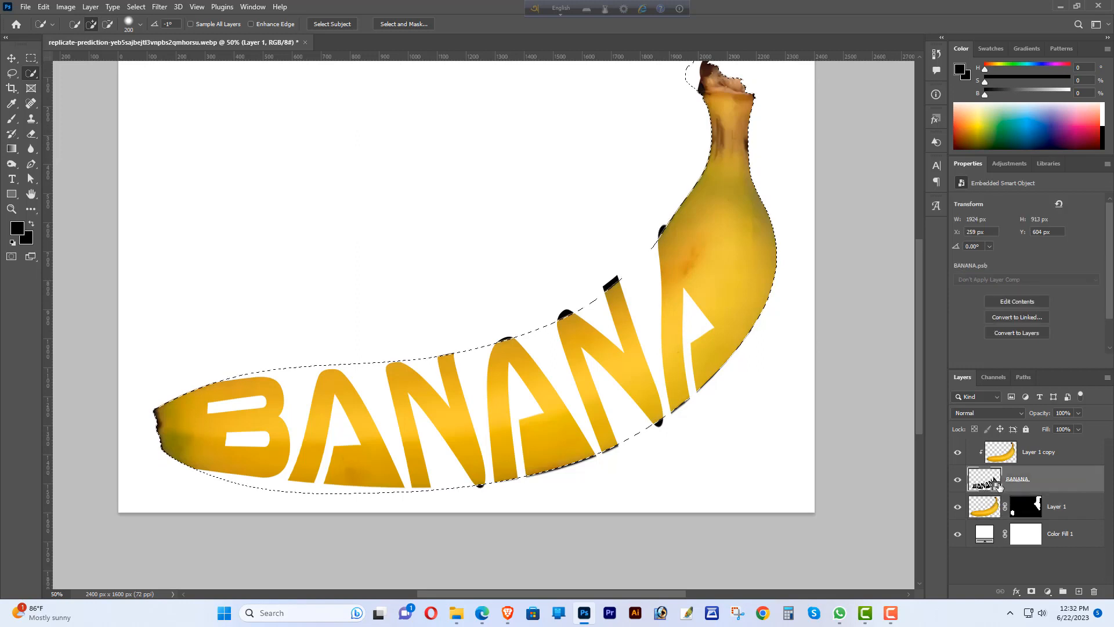
{"action": "left_click", "coordinate": [1031, 591]}
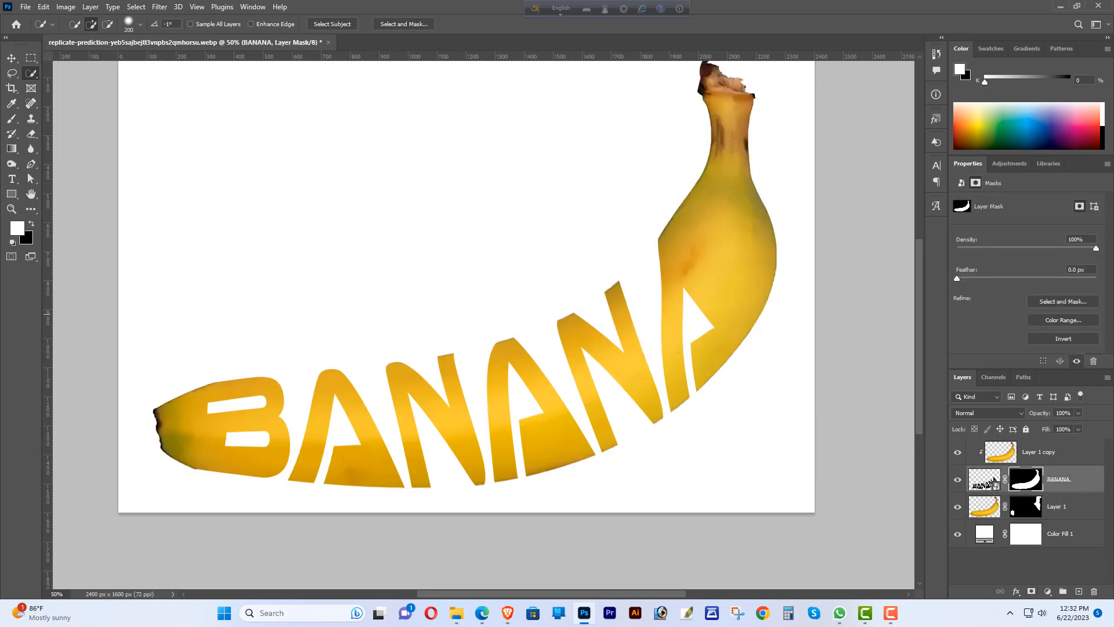
- Merge Layer 1 copy, the BANANA smart object and Layer 1 into a single layer, leaving Color Fill 1 separate
{"action": "left_click", "coordinate": [20, 60]}
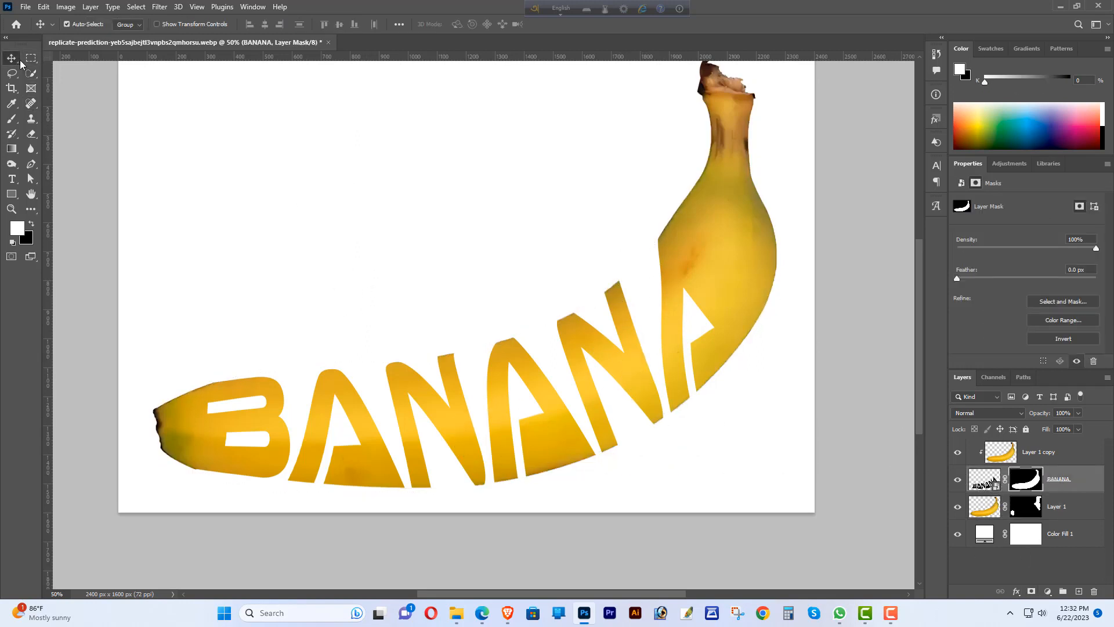
{"action": "left_click", "coordinate": [1046, 456], "text": "shift"}
{"action": "left_click", "coordinate": [1071, 509], "text": "shift"}
{"action": "left_click", "coordinate": [1056, 451], "text": "shift"}
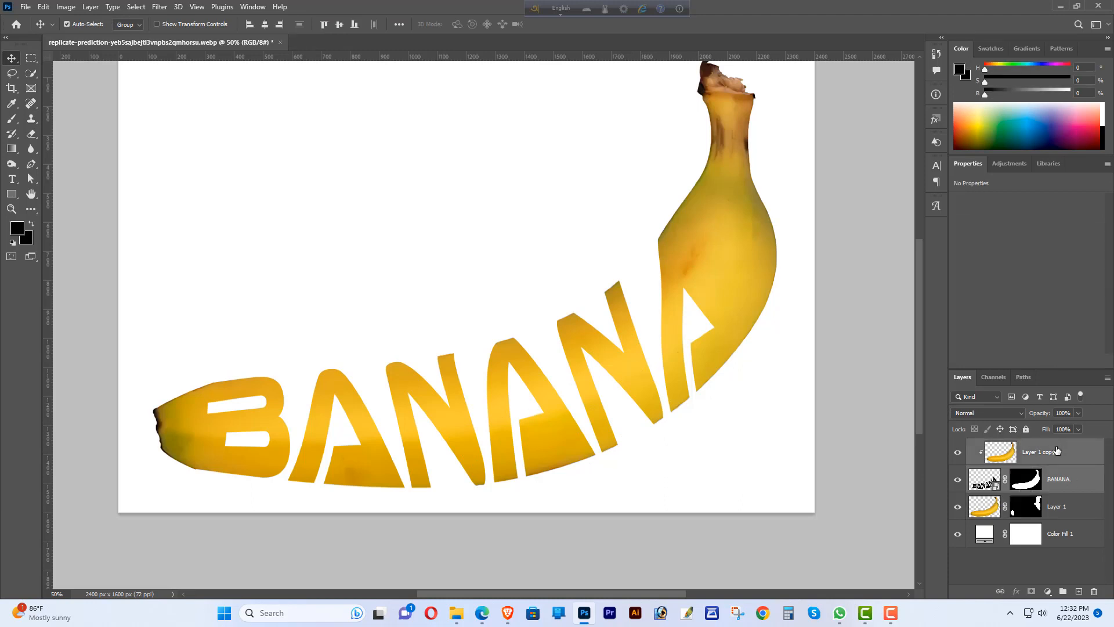
{"action": "left_click", "coordinate": [1067, 513]}
{"action": "left_click", "coordinate": [1053, 458], "text": "shift"}
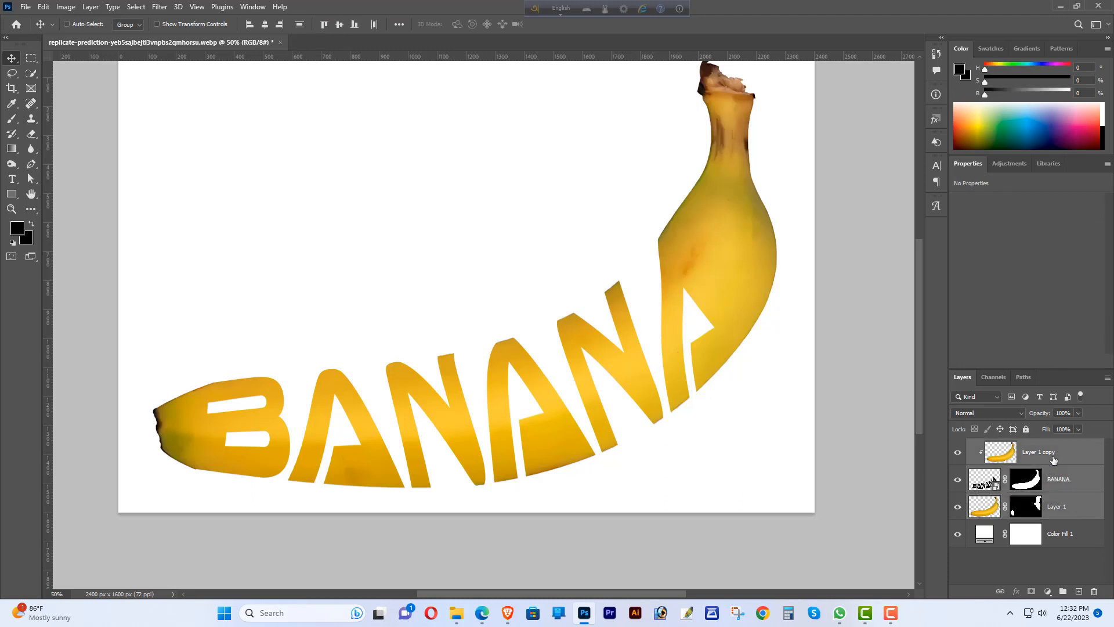
{"action": "key", "text": "ctrl+e"}
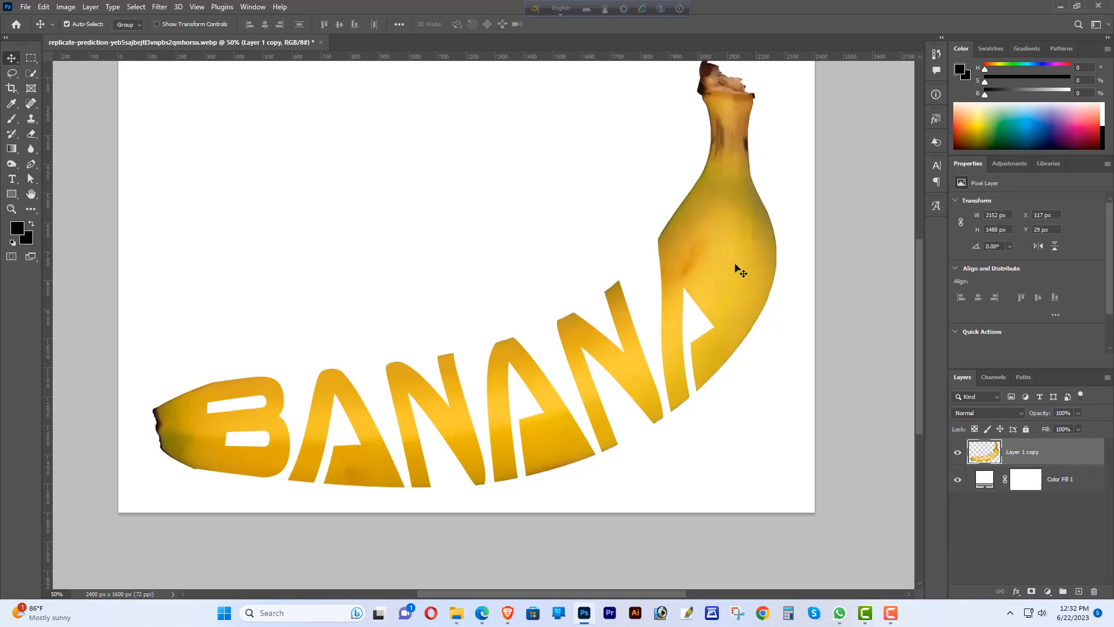
- Scale the merged banana proportionally to about 75.5% and reposition it near the canvas centre, at about X 1101 px, Y 681 px
{"action": "left_click_drag", "start_coordinate": [731, 239], "coordinate": [715, 233]}
{"action": "key", "text": "ctrl+t"}
{"action": "key", "text": "ctrl+0"}
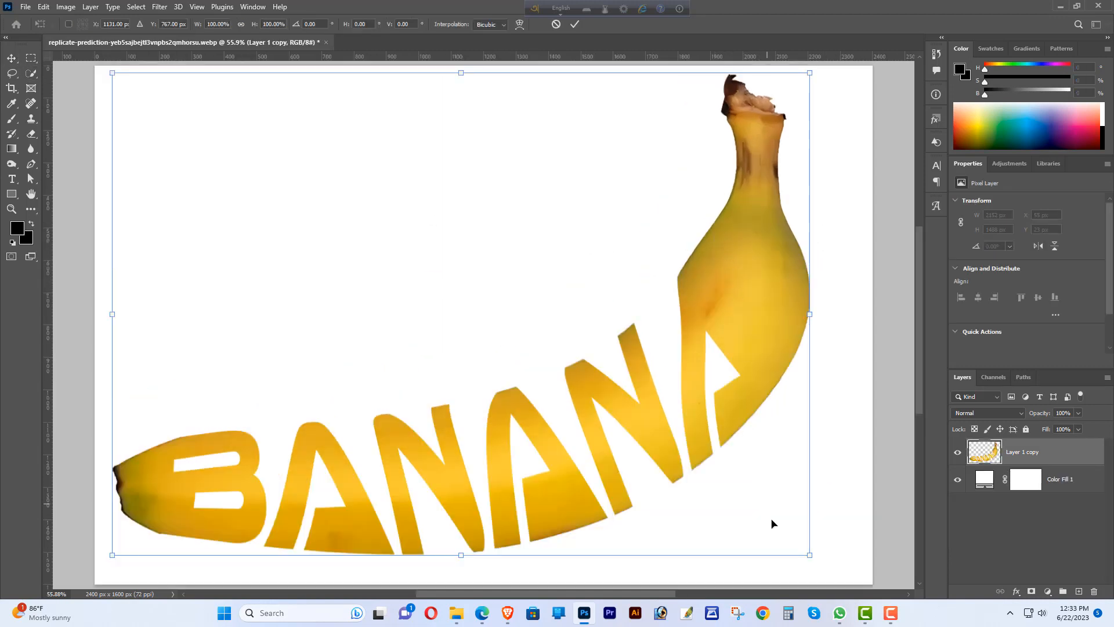
{"action": "left_click_drag", "start_coordinate": [781, 516], "coordinate": [721, 468]}
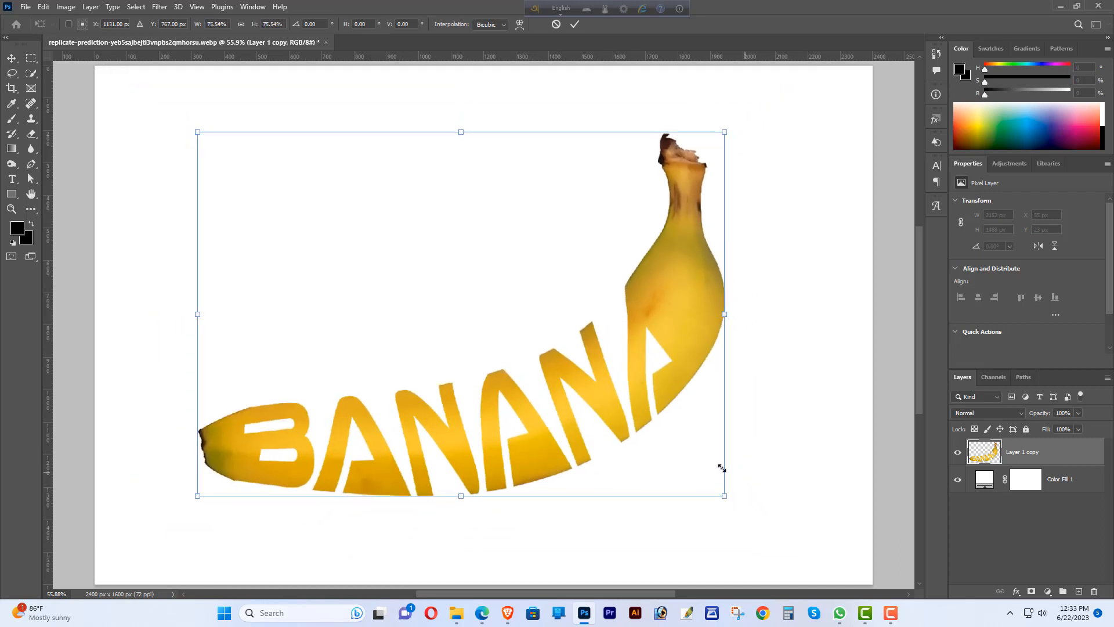
{"action": "left_click_drag", "start_coordinate": [528, 448], "coordinate": [518, 420]}
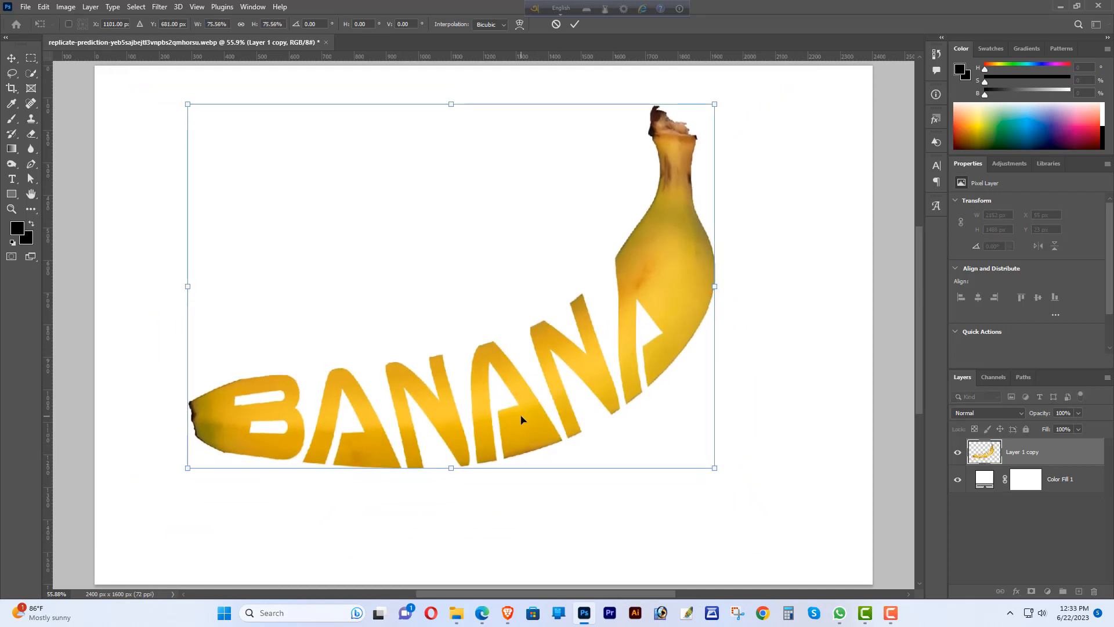
{"action": "key", "text": "Return"}
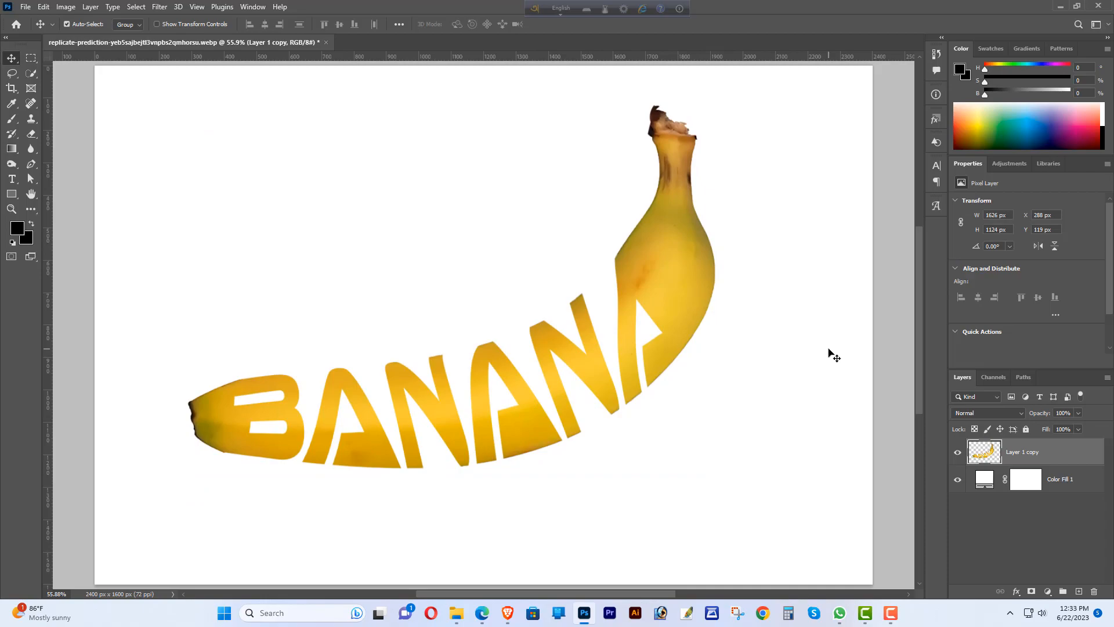